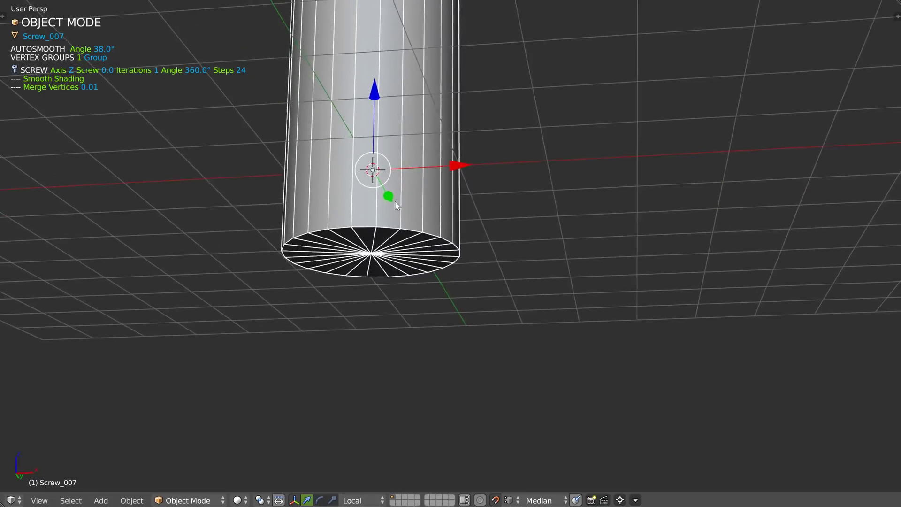
- Move the bottom centre vertex of the cylinder's screw profile outward along X to open a round hole in the base
key("Tab")
scroll(362, 260, "up", 4)
middle_click_drag(405, 251, 416, 225)
left_click_drag(454, 240, 543, 251)
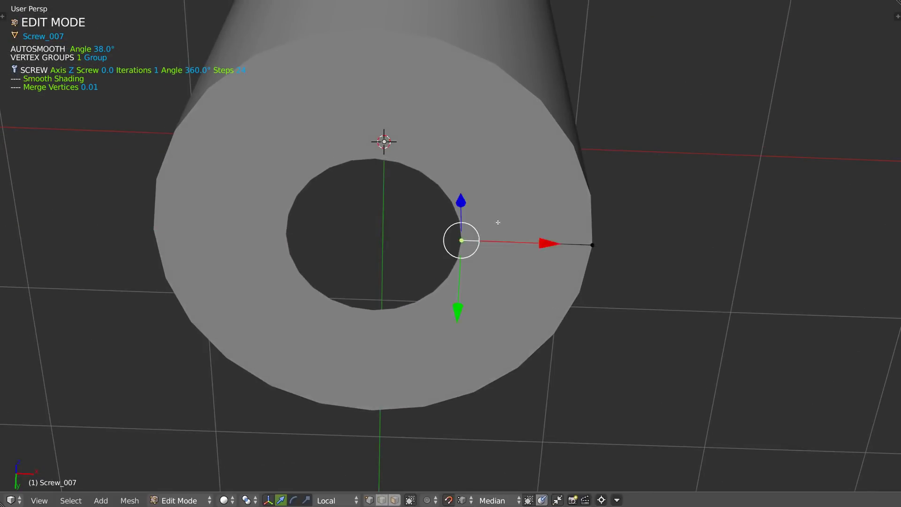
- Extrude the hole's profile vertex upward along Z and then inward along X, forming a narrow recessed lip inside the base
middle_click_drag(498, 222, 468, 220)
key("e")
key("z")
left_click(467, 209)
key("e")
key("x")
left_click(415, 215)
middle_click_drag(415, 216, 429, 186)
left_click_drag(491, 202, 526, 213)
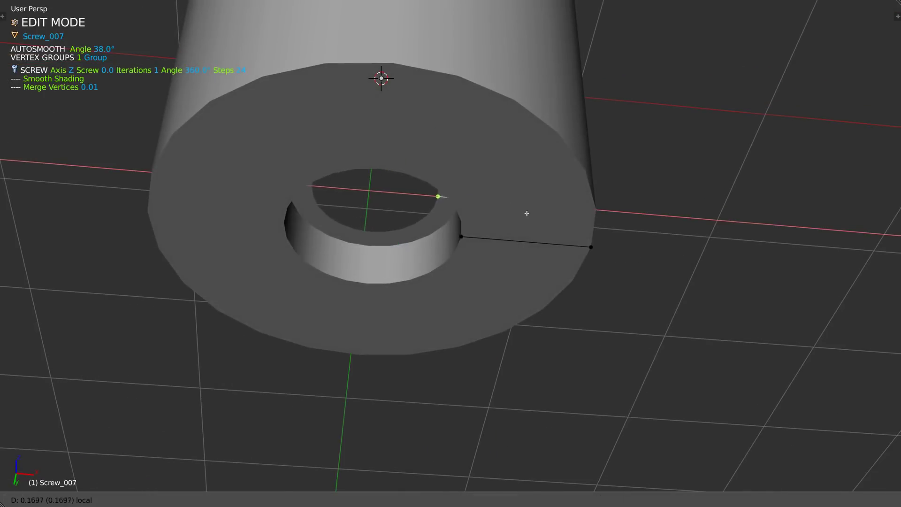
- Select the vertical profile edge of the hole and extract it into a separate screw object
scroll(493, 225, "down", 1)
scroll(432, 249, "up", 2)
middle_click_drag(462, 239, 442, 251)
key("2")
left_click(441, 237)
right_click(442, 251)
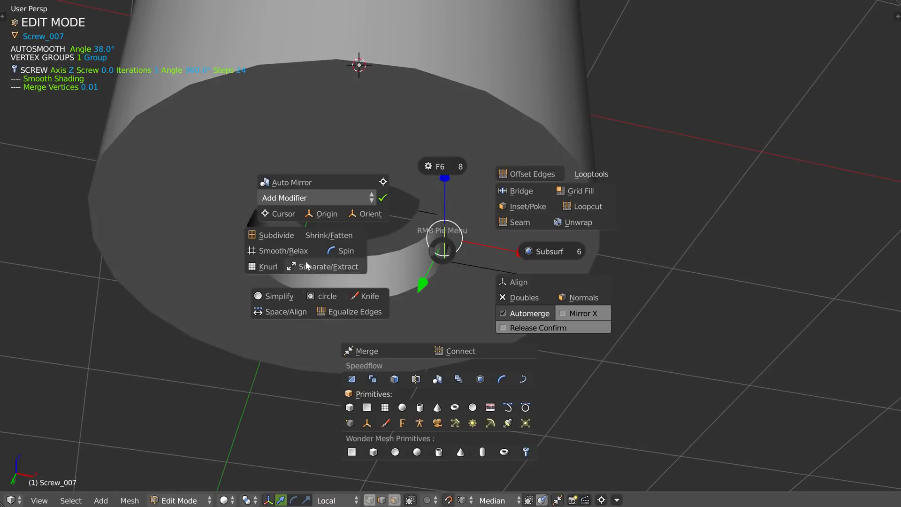
left_click(337, 267)
- Lower the bottom vertex of the extracted ring's profile along Z so the ring protrudes below the base
key("Tab")
left_click(455, 255)
left_click_drag(444, 196, 445, 260)
middle_click_drag(451, 246, 445, 254)
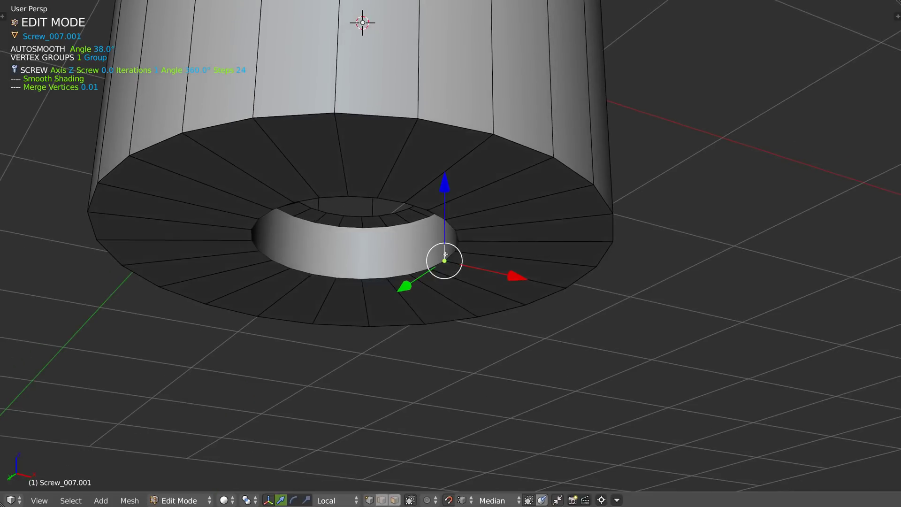
left_click_drag(445, 186, 445, 227)
- Extrude the ring's bottom vertex inward along X and flip the normals of its Screw modifier
middle_click_drag(399, 275, 426, 270)
key("e")
key("x")
left_click(394, 310)
key("space")
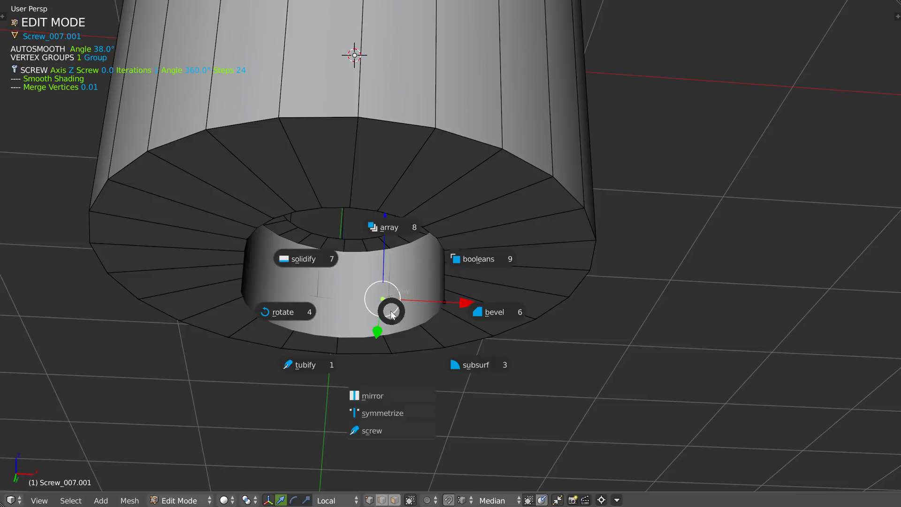
left_click(388, 428)
key("f")
left_click(388, 428)
- Shift the ring's inner vertex outward along X and extrude it along Z to form the inner wall
middle_click_drag(390, 356, 385, 307)
left_click_drag(472, 308, 499, 314)
mouse_move(413, 286)
middle_mouse_down()
mouse_move(432, 321)
mouse_move(416, 305)
mouse_move(411, 315)
mouse_move(422, 291)
middle_mouse_up()
key("e")
key("z")
left_click(396, 278)
- Duplicate the ring in place and move the copy's profile inward by about 0.122 to make a smaller ring
key("Tab")
key("shift+d")
right_click(392, 295)
key("Tab")
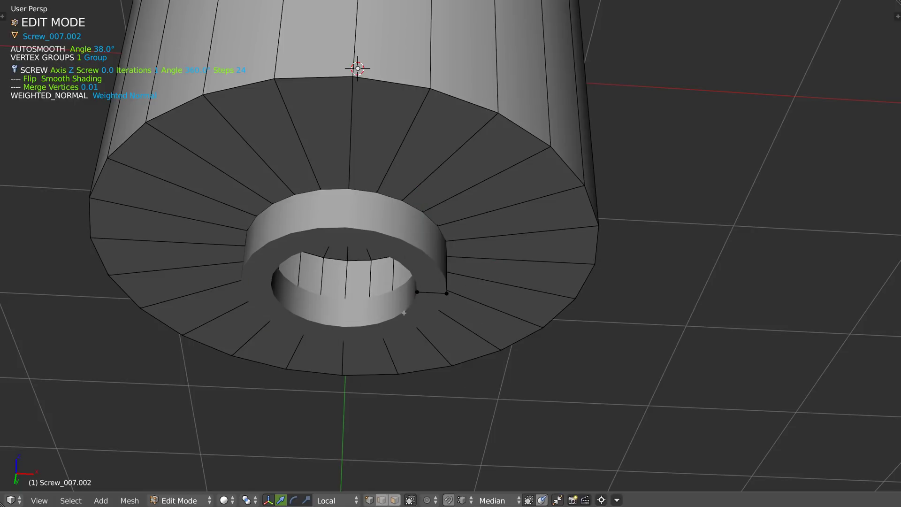
key("g")
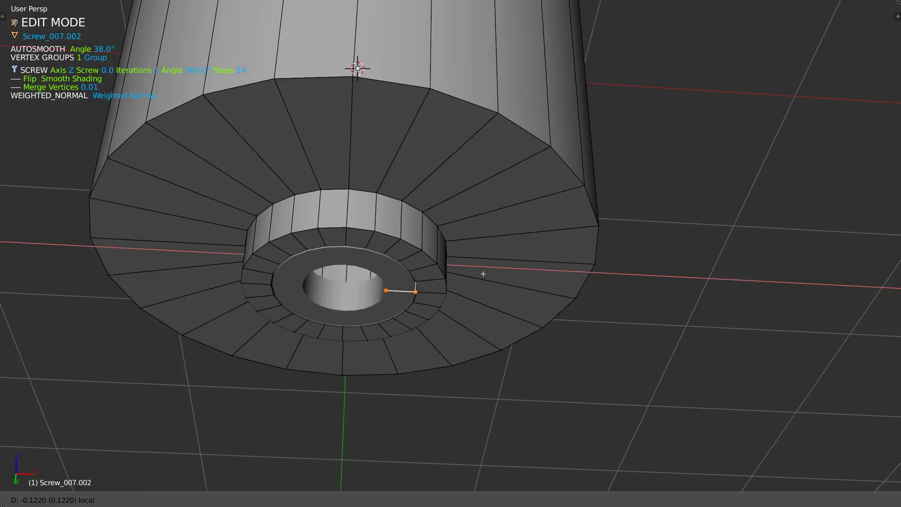
left_click(483, 275)
- Move the smaller ring's profile down along Z so it protrudes below the larger ring
left_click_drag(396, 308, 394, 325)
key("ctrl+z")
left_click_drag(401, 201, 397, 228)
middle_click_drag(397, 228, 400, 253)
middle_click_drag(404, 350, 399, 323, "shift")
- Bevel the smaller ring's outer bottom edge with width 0.04 and 1 segment
scroll(398, 323, "up", 2)
right_click(409, 300)
key("space")
left_click(508, 304)
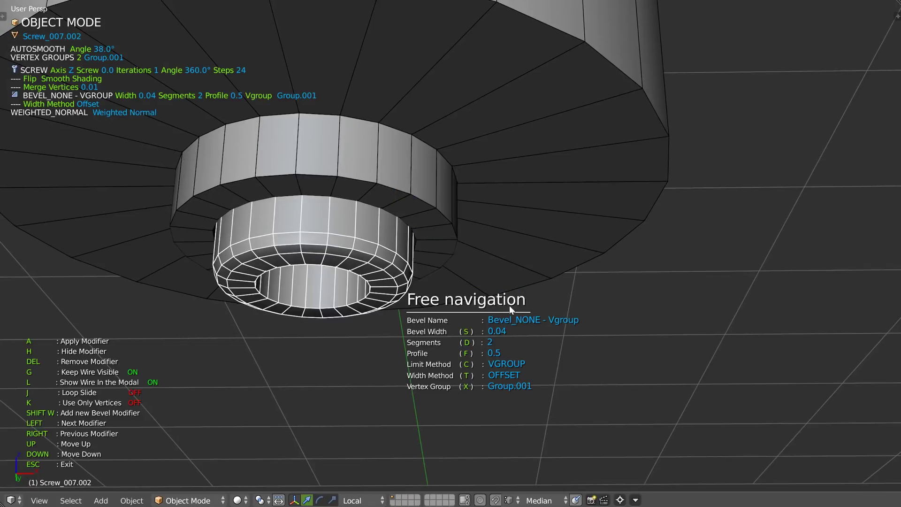
key("d")
left_click(453, 299)
key("Escape")
- Bevel the larger ring's outer bottom edge with width 0.03 and 4 segments
key("Tab")
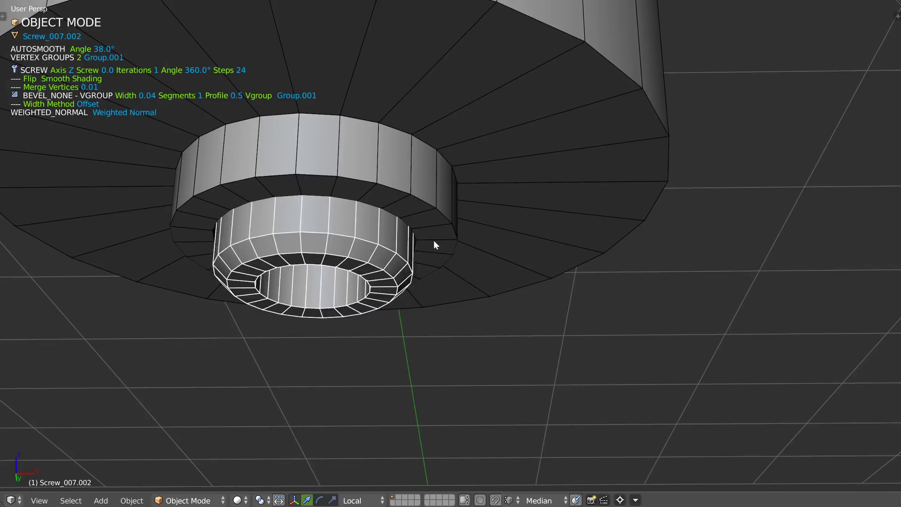
right_click(435, 242)
key("Tab")
right_click(462, 243)
key("space")
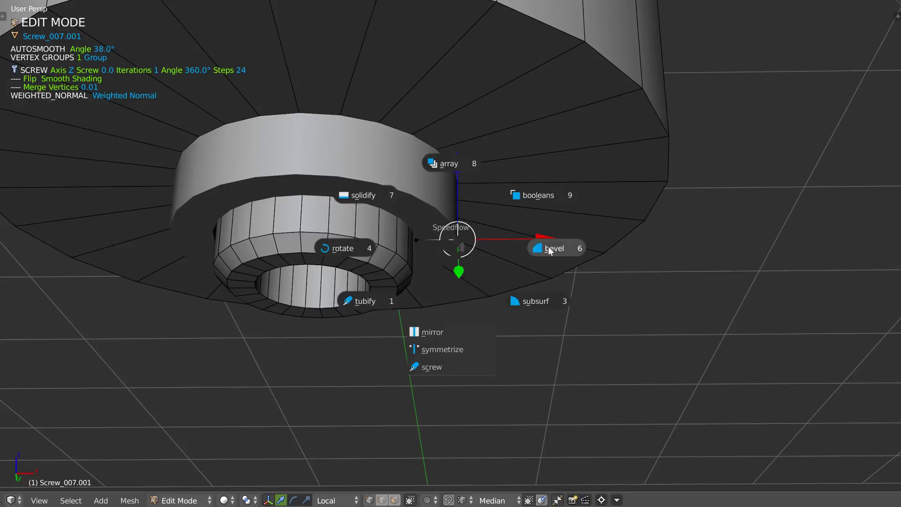
left_click(546, 246)
left_click(536, 249)
key("d")
left_click(558, 255)
middle_click_drag(486, 231, 487, 264, "shift")
key("Escape")
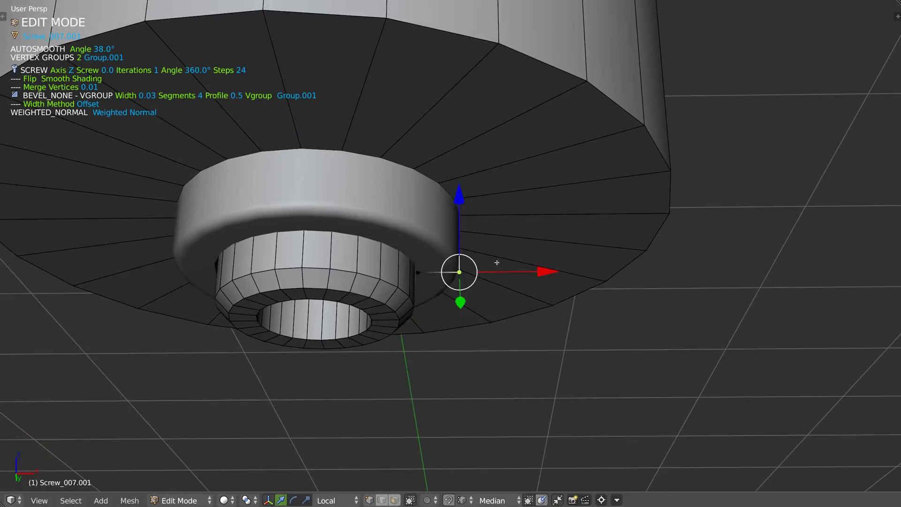
- Bevel the edge of the hole in the cylinder's base with width 0.02 and 1 segment
key("Tab")
right_click(500, 237)
key("Tab")
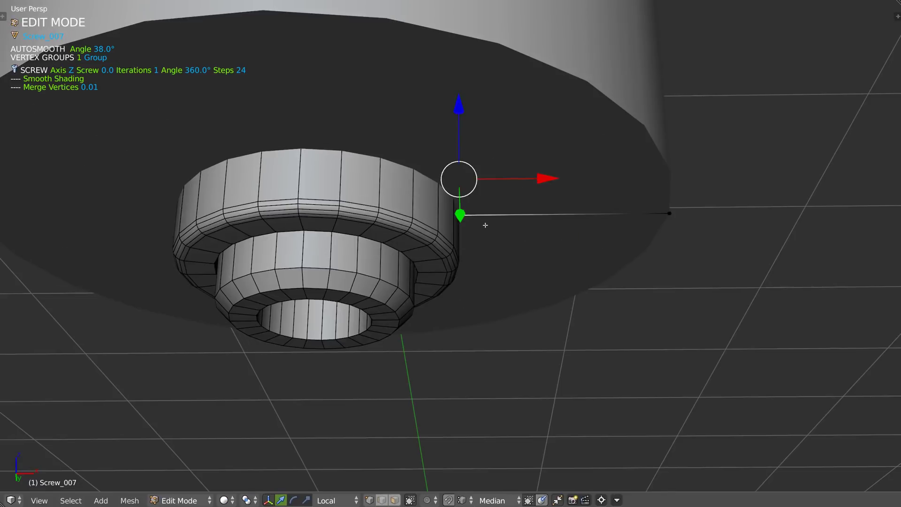
right_click(461, 224)
key("space")
key("Escape")
scroll(430, 244, "down", 4)
middle_click_drag(430, 244, 450, 259, "shift")
scroll(450, 259, "up", 2)
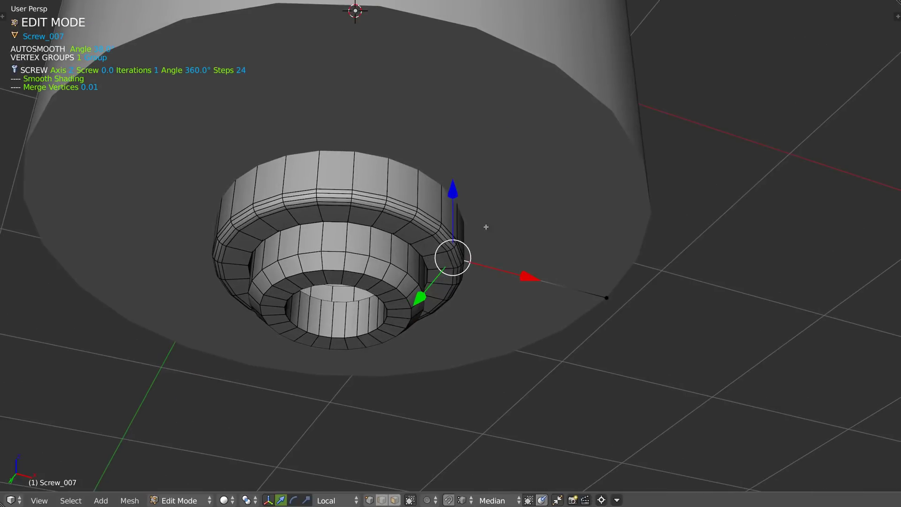
middle_click_drag(485, 227, 468, 232)
scroll(468, 232, "down", 2)
scroll(429, 269, "up", 2)
key("space")
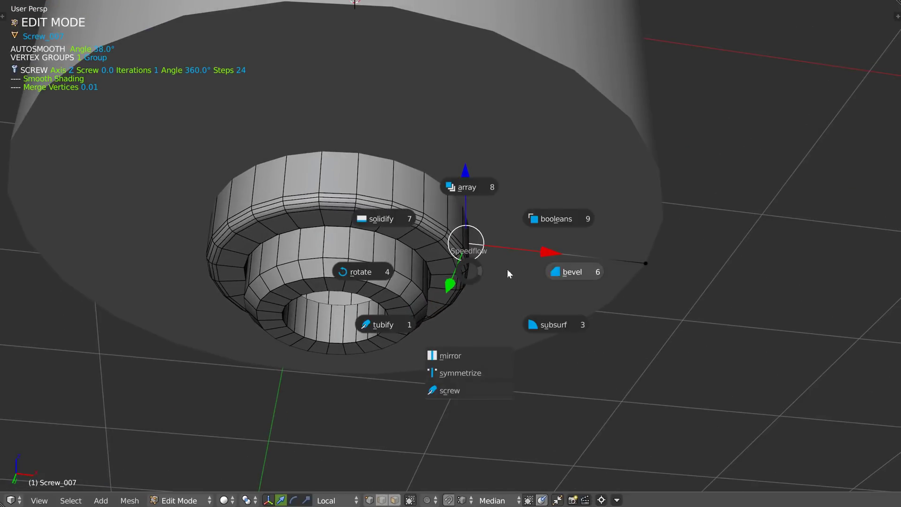
left_click(559, 274)
left_click(558, 275)
key("d")
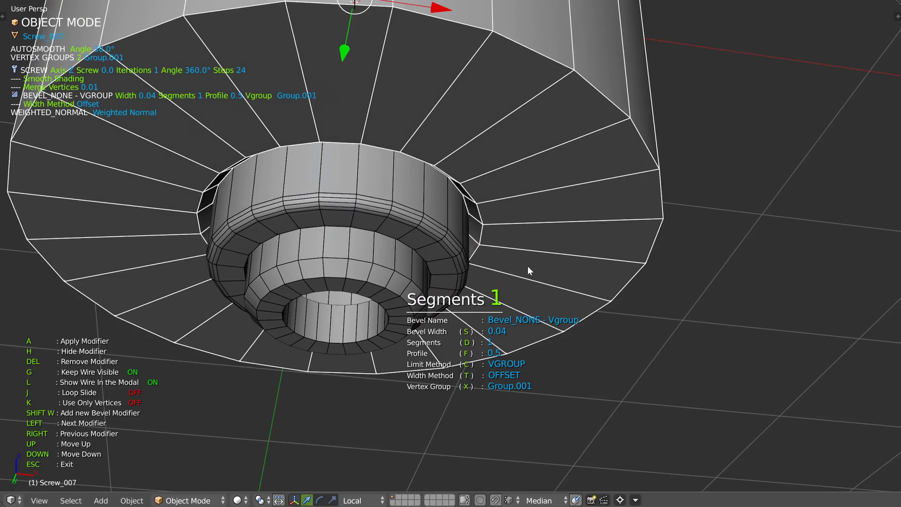
left_click(525, 269)
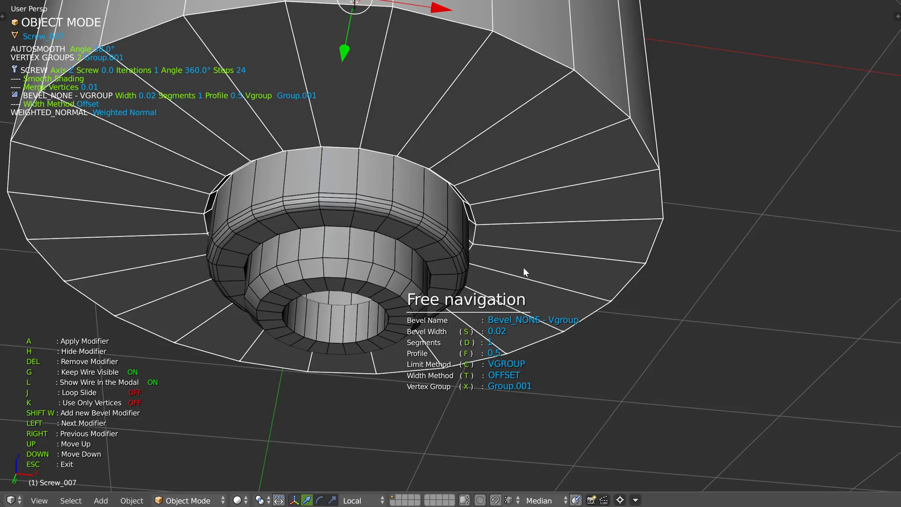
- Bevel the cylinder's outer bottom edge with width 0.26 and 1 segment
key("Tab")
scroll(523, 266, "down", 2)
middle_click_drag(355, 314, 486, 311)
right_click(537, 339)
middle_click_drag(486, 311, 450, 279)
key("space")
left_click(553, 283)
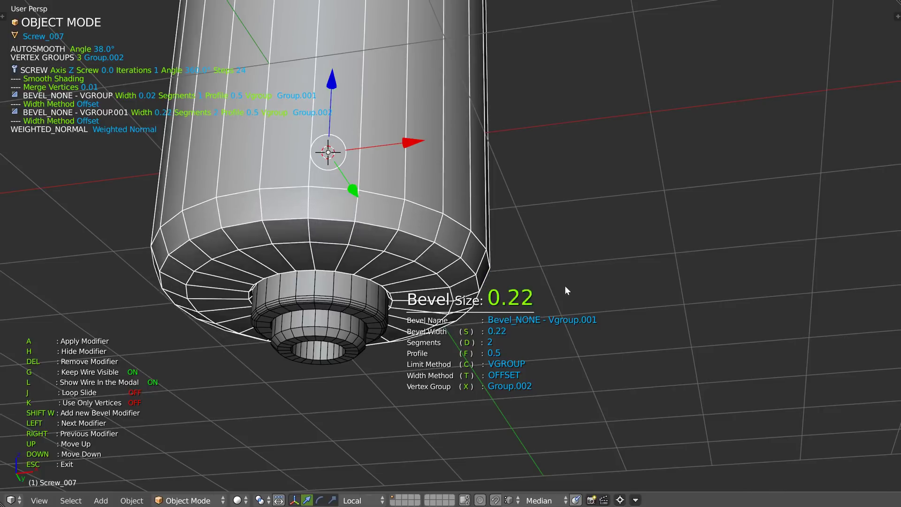
scroll(564, 285, "down", 1)
left_click(550, 286)
scroll(550, 286, "down", 2)
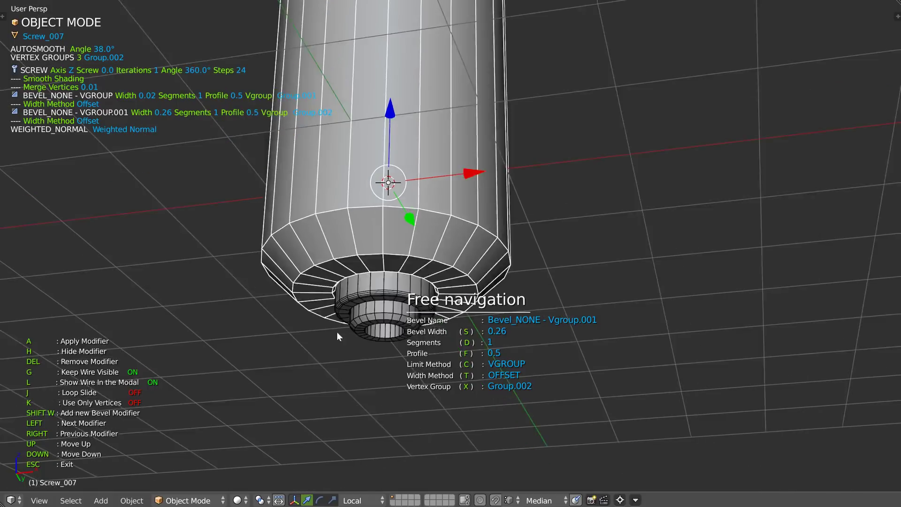
middle_click_drag(336, 331, 312, 401, "shift")
key("Escape")
- Bevel the cylinder's top edge with width 0.36, 9 segments and a profile of 0.55
scroll(533, 228, "down", 4)
middle_click_drag(402, 254, 413, 301)
right_click(461, 262)
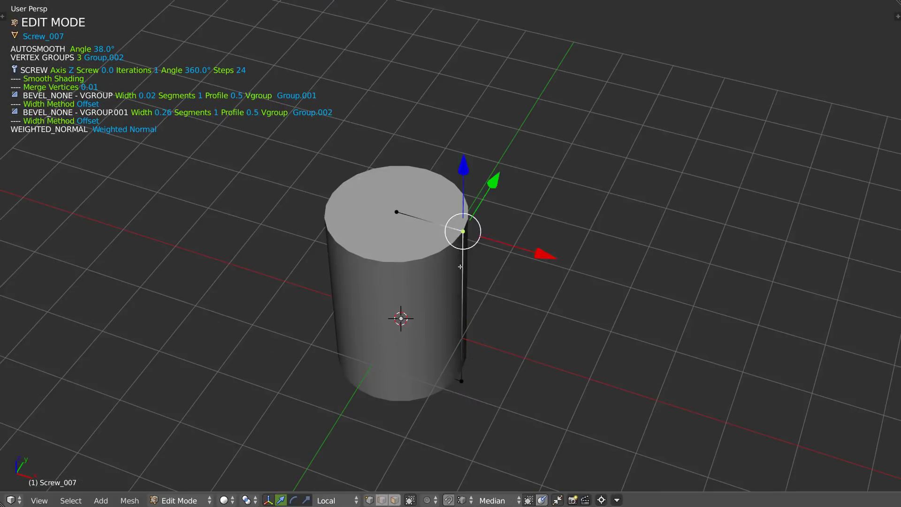
middle_click_drag(460, 266, 462, 245)
key("space")
left_click(566, 243)
key("space")
left_click(563, 258)
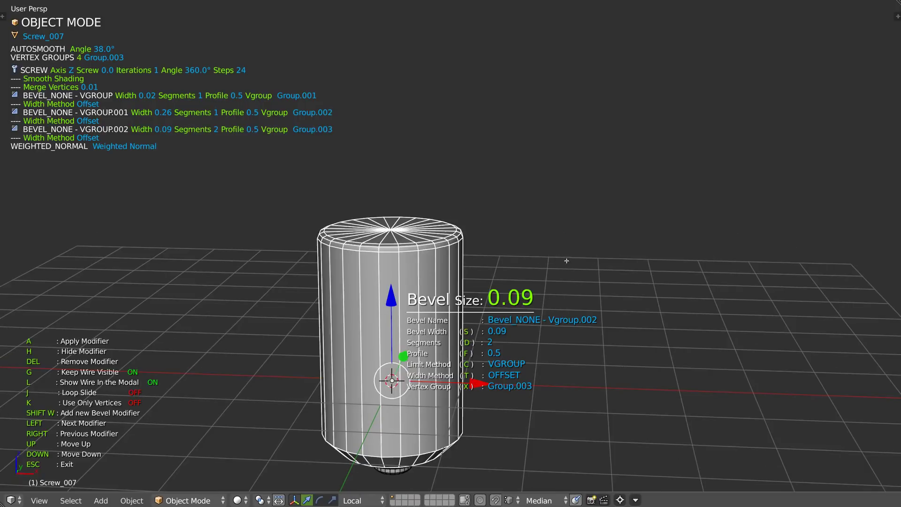
scroll(610, 272, "up", 2)
scroll(666, 284, "up", 5)
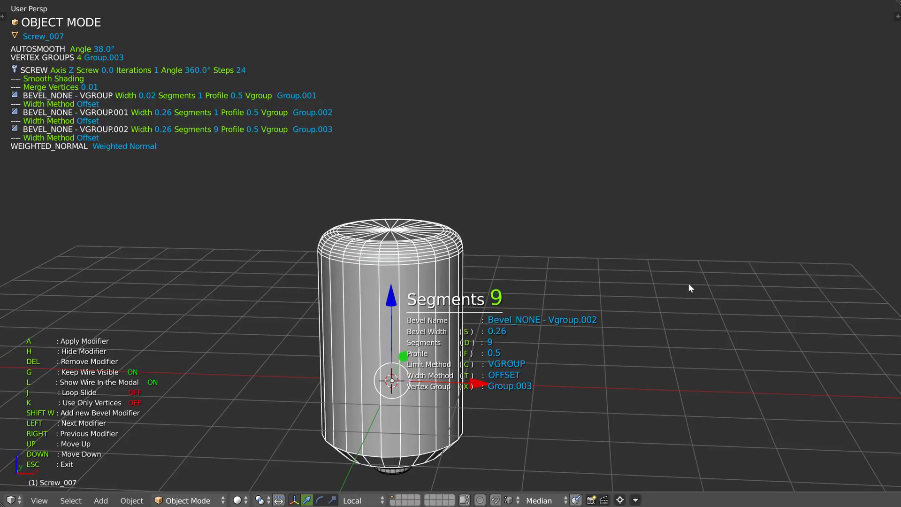
key("f")
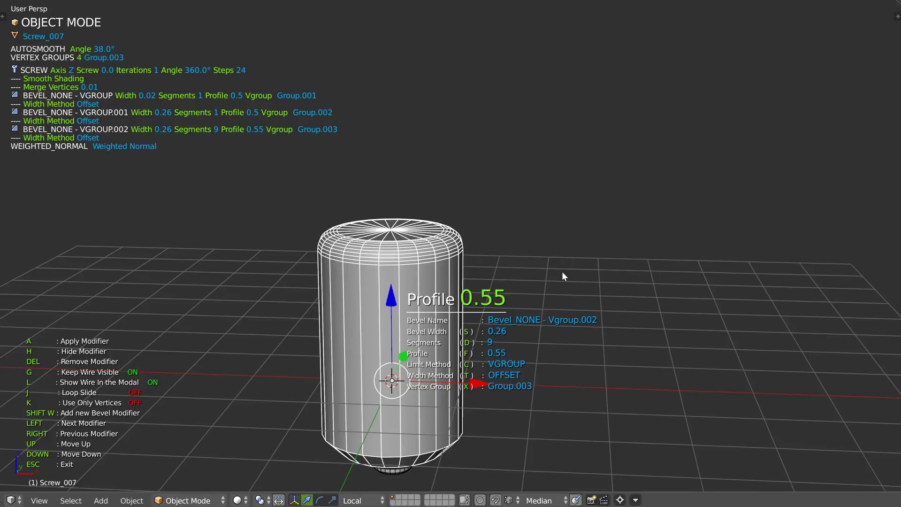
left_click(562, 272)
key("s")
left_click(548, 272)
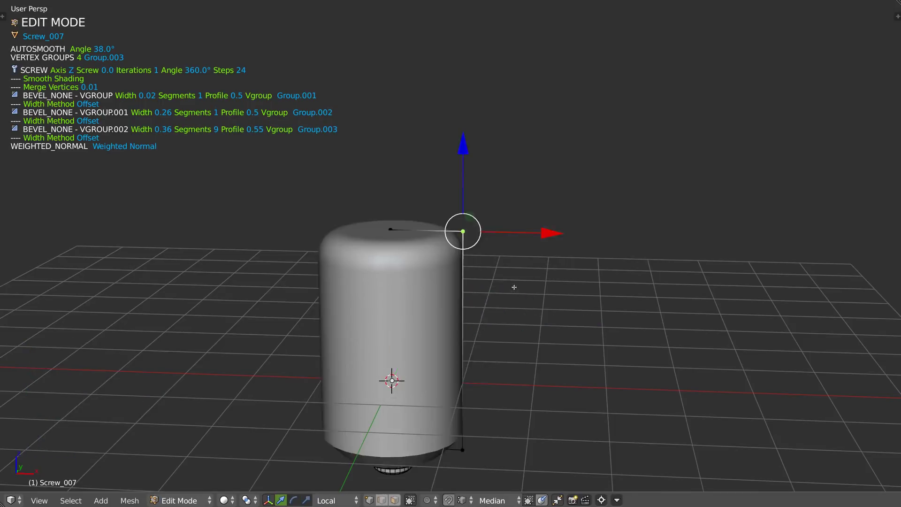
- Select the cylinder body and both rings and turn off their wireframe overlay
middle_click_drag(513, 285, 410, 221)
key("Tab")
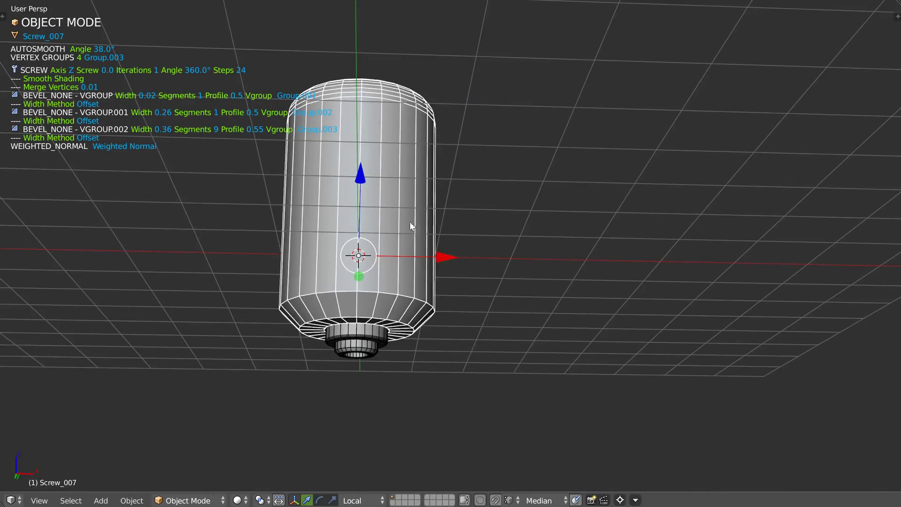
scroll(409, 221, "up", 2)
right_click(365, 347, "shift")
right_click(394, 317, "shift")
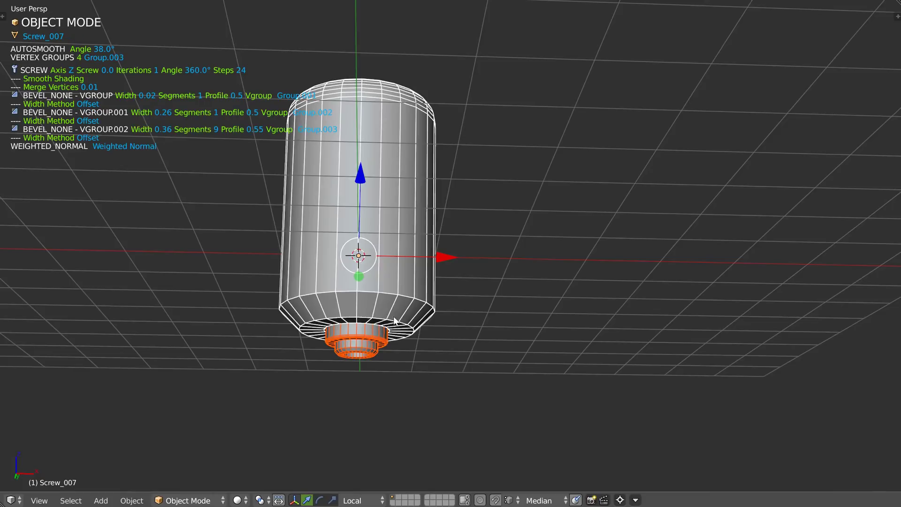
key("space")
key("Escape")
scroll(396, 279, "up", 3)
right_click(396, 349)
right_click(404, 315, "shift")
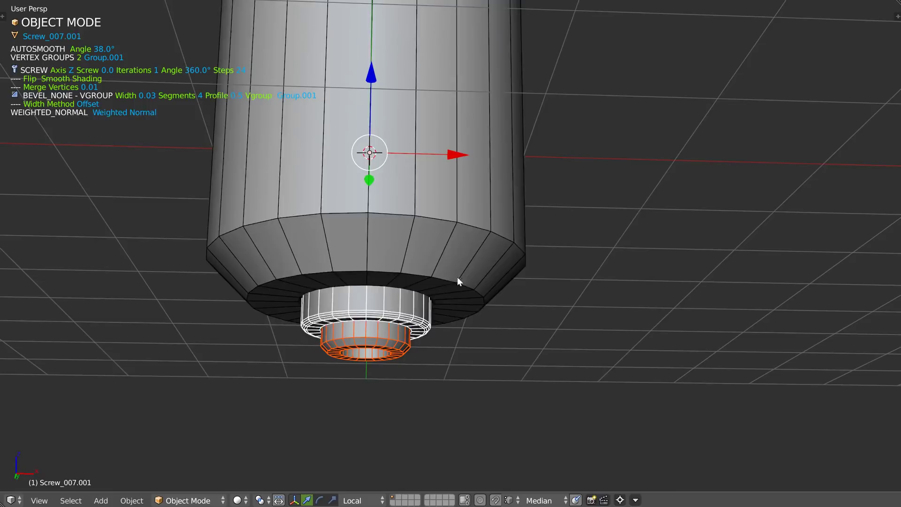
right_click(441, 281, "shift")
key("z")
left_click(542, 287)
- Lower the two rings beneath the cylinder by 0.11 along Z
scroll(492, 290, "down", 2)
middle_click_drag(362, 346, 427, 318)
right_click(431, 313)
left_click_drag(402, 121, 404, 135)
- In the front view, add the Screw_002 asset from the Bool_Screw category of the Inserts library
middle_click_drag(403, 135, 402, 261)
scroll(373, 228, "down", 4)
scroll(402, 261, "up", 2)
key("q")
left_click(457, 213)
middle_click_drag(457, 213, 428, 263, "shift")
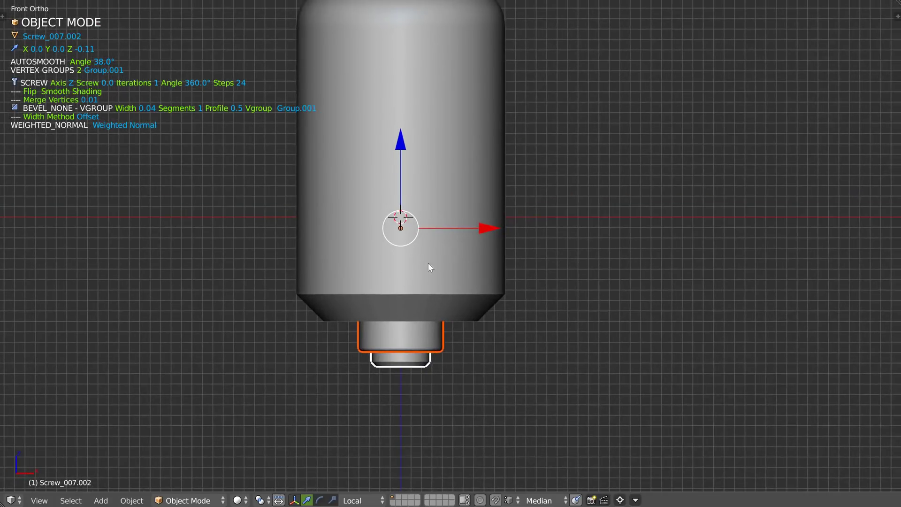
key("shift+a")
left_click(240, 362)
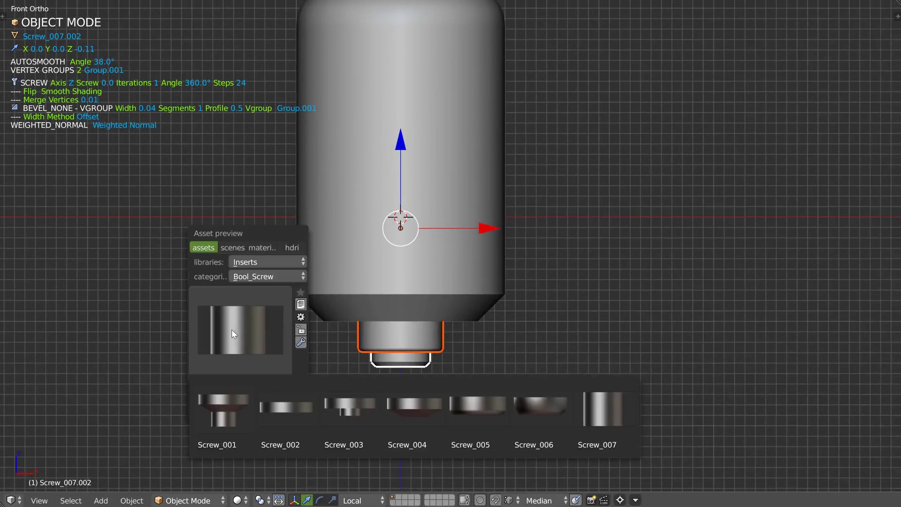
left_click(291, 408)
scroll(390, 269, "up", 3)
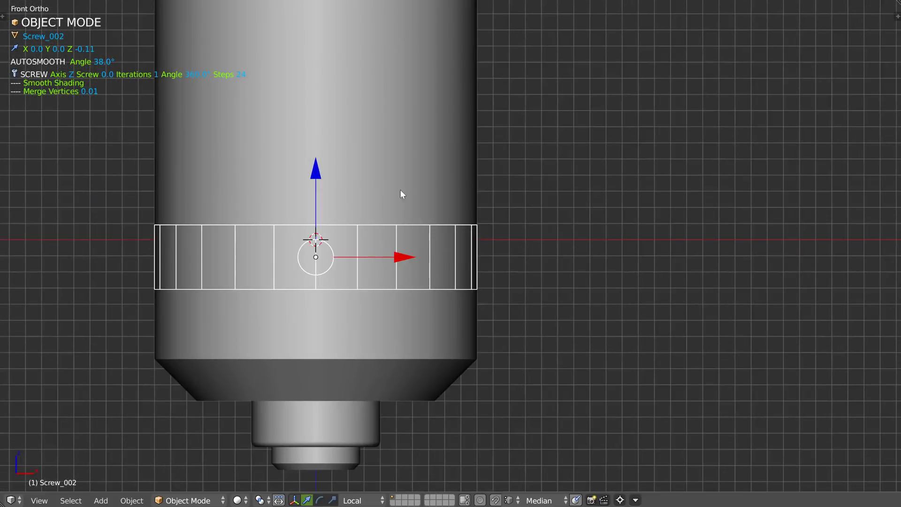
- Lower the top vertex of the Screw_002 profile along Z to turn it into a thin band
key("Tab")
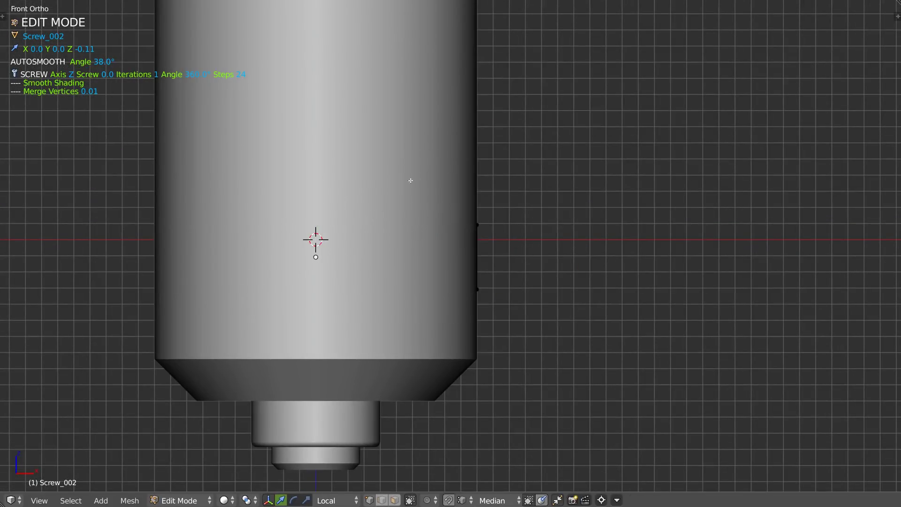
right_click(478, 225)
left_click_drag(476, 141, 477, 161)
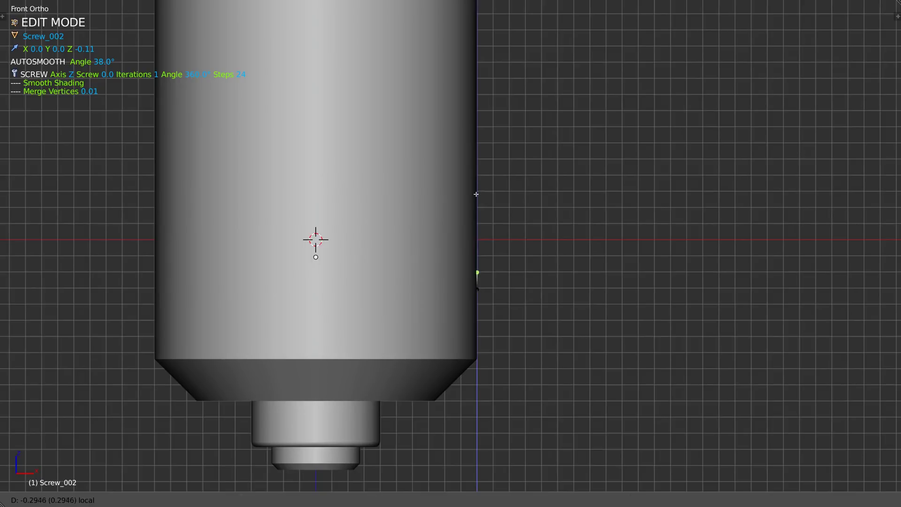
left_click_drag(476, 191, 476, 193)
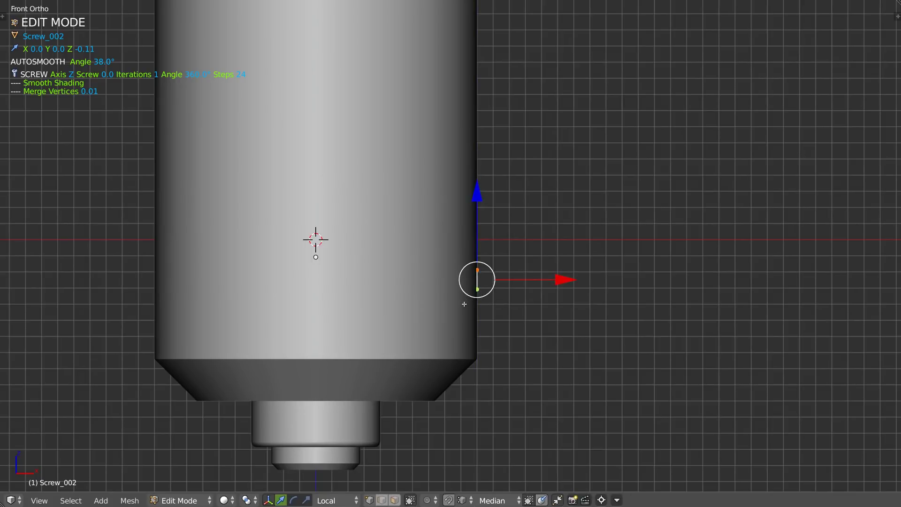
key("Tab")
- Solidify the thin band so it extends beyond the cylinder's surface
key("shift+space")
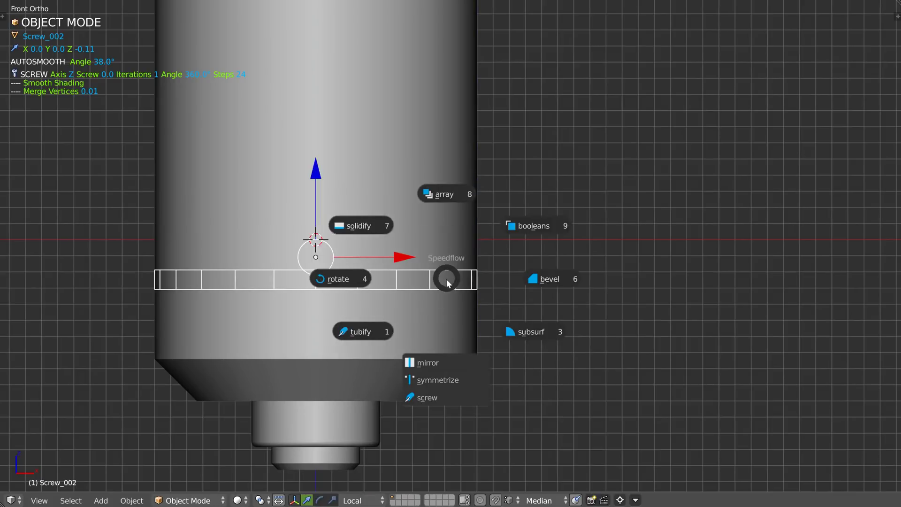
left_click(362, 225)
left_click(357, 230)
left_click(357, 229)
- Subtract the band from the cylinder with a Boolean difference to cut a groove
right_click(420, 241, "shift")
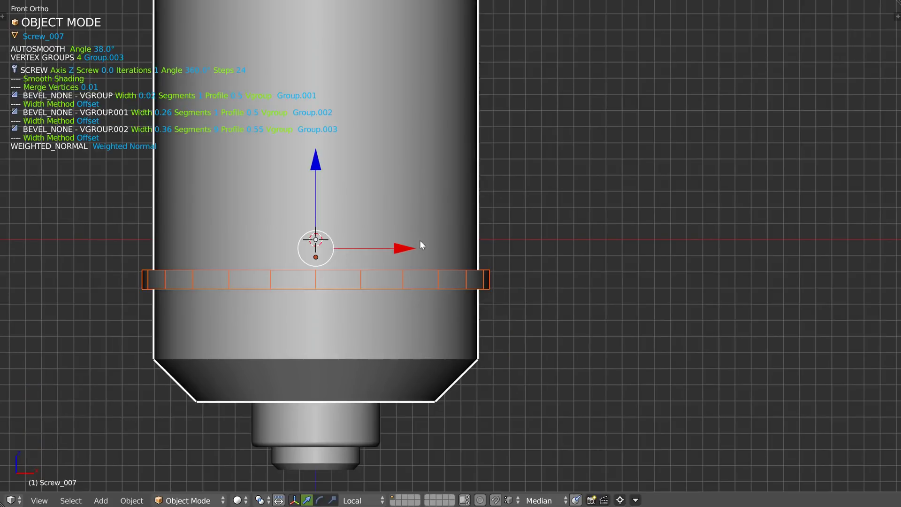
key("shift+space")
left_click(503, 197)
mouse_move(492, 224)
middle_mouse_down()
mouse_move(494, 274)
mouse_move(488, 223)
middle_mouse_up()
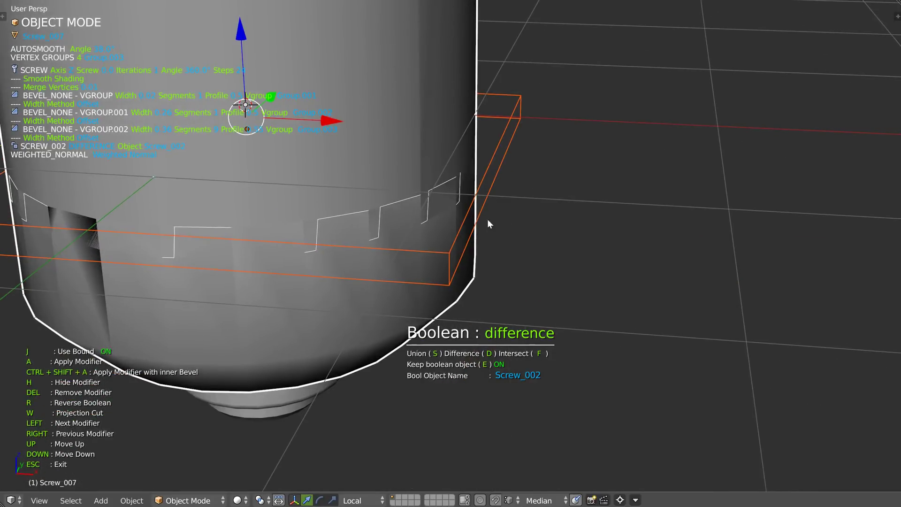
left_click(518, 246)
- Move the band cutter's profile inward along X so it cuts a continuous shallow groove around the cylinder
right_click(460, 246)
key("Tab")
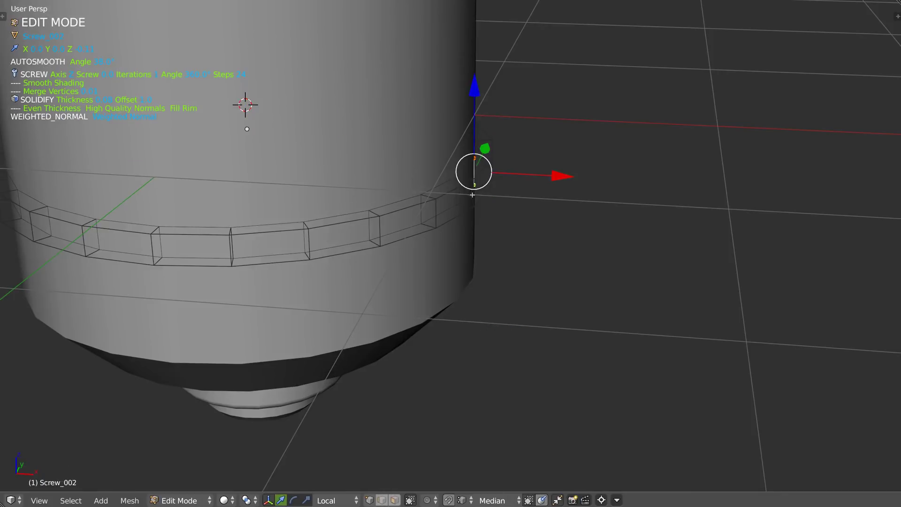
key("g")
left_click(549, 191)
left_click_drag(559, 175, 531, 198)
key("Tab")
middle_click_drag(418, 246, 433, 221)
middle_click_drag(469, 169, 445, 242, "shift")
key("Tab")
key("Tab")
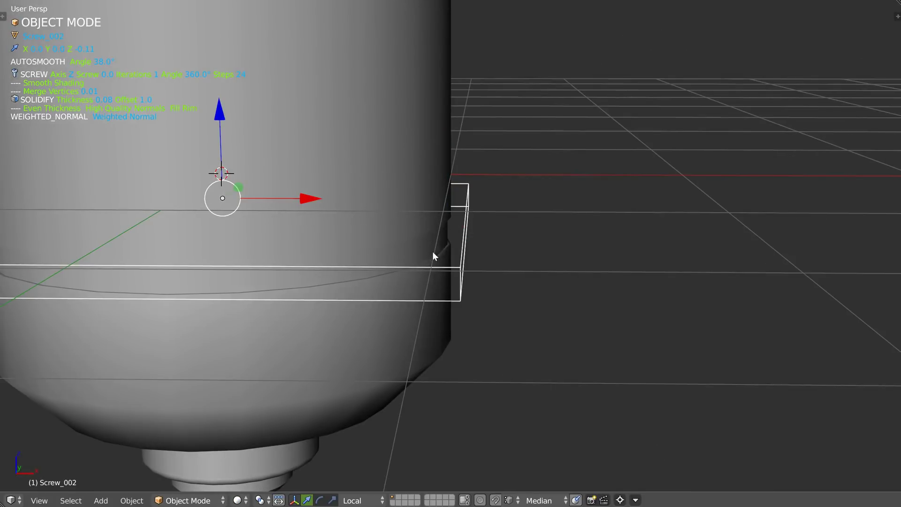
- Set the band cutter's Solidify offset to 0.66
key("space")
left_click(365, 202)
key("d")
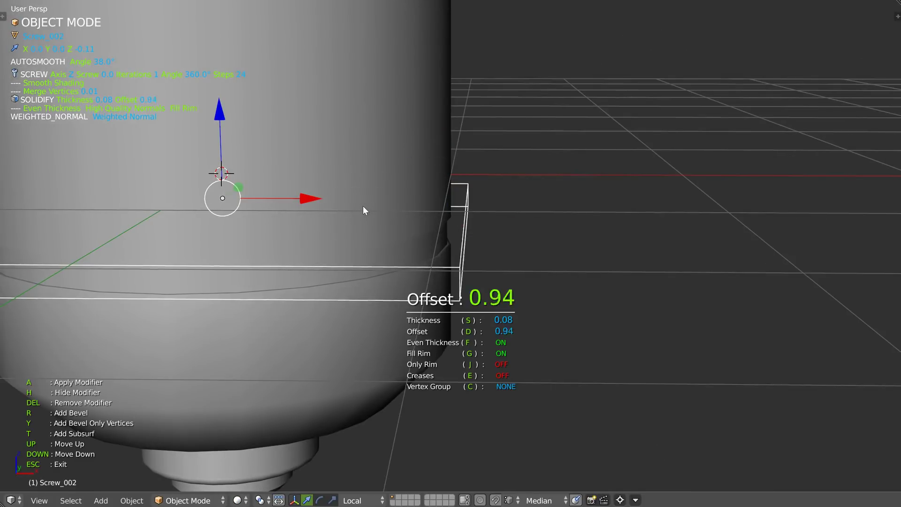
left_click(355, 210)
middle_click_drag(354, 210, 427, 205)
scroll(348, 228, "up", 4)
scroll(426, 210, "down", 6)
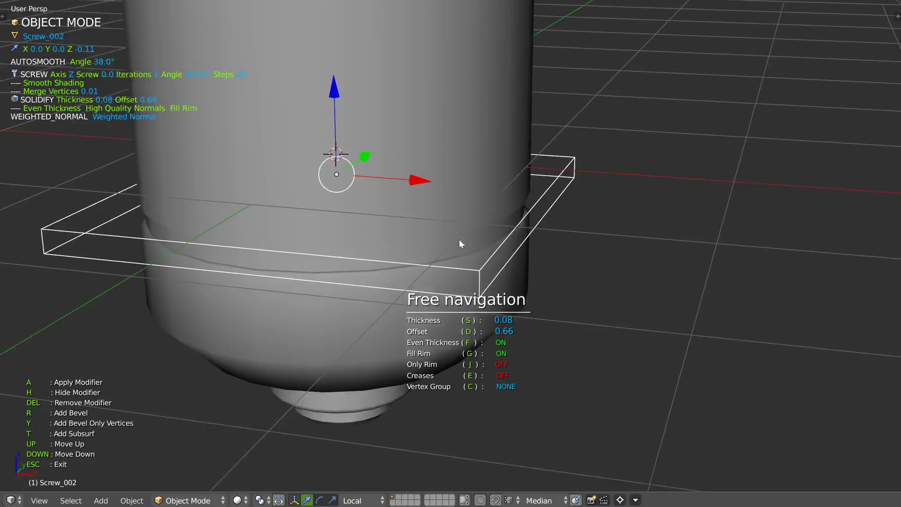
- Set the band cutter's Solidify thickness to -0.09
key("s")
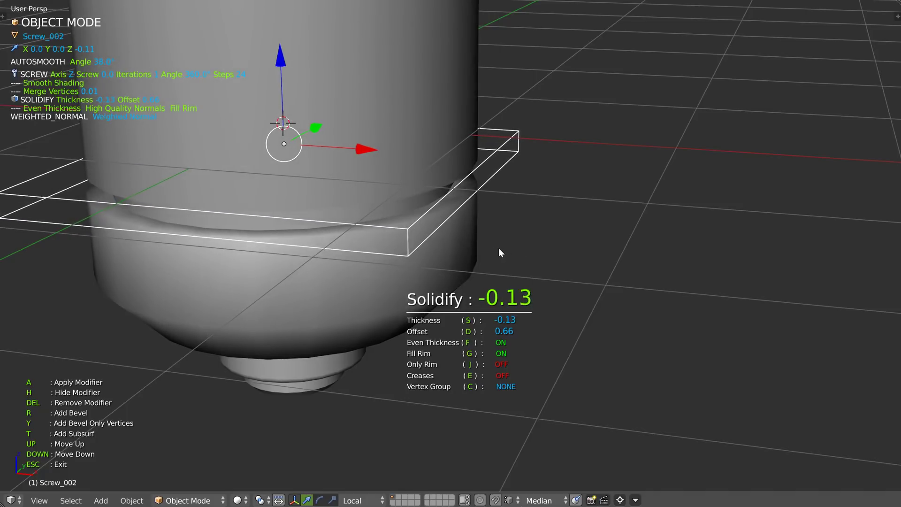
left_click(484, 246)
middle_click_drag(454, 245, 477, 234)
key("s")
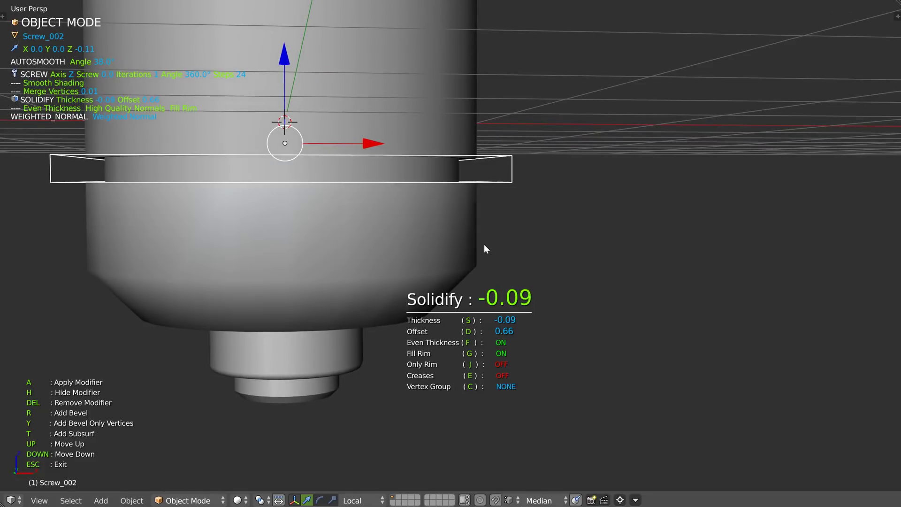
left_click(480, 240)
middle_click_drag(478, 238, 474, 213)
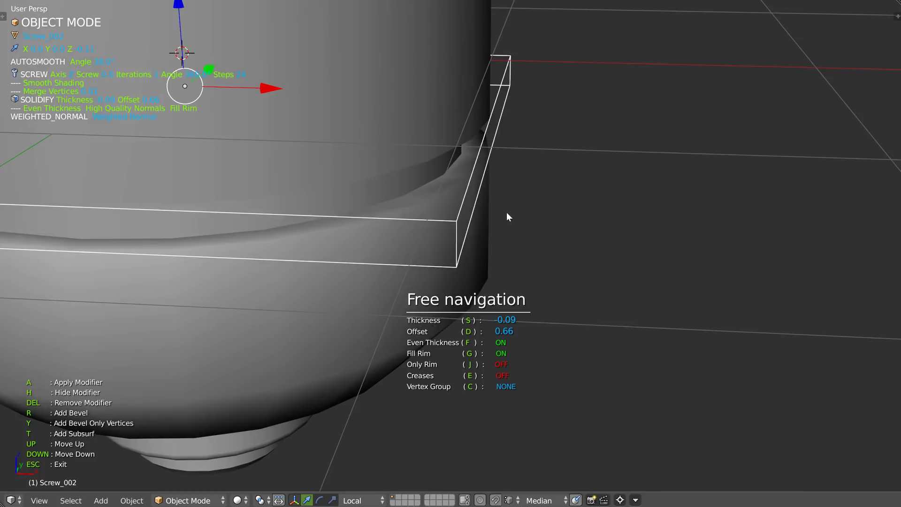
key("Escape")
- Move the band cutter's profile slightly further inward along X
key("Tab")
mouse_move(573, 137)
left_mouse_down()
mouse_move(564, 140)
mouse_move(588, 148)
mouse_move(568, 147)
left_mouse_up()
key("Tab")
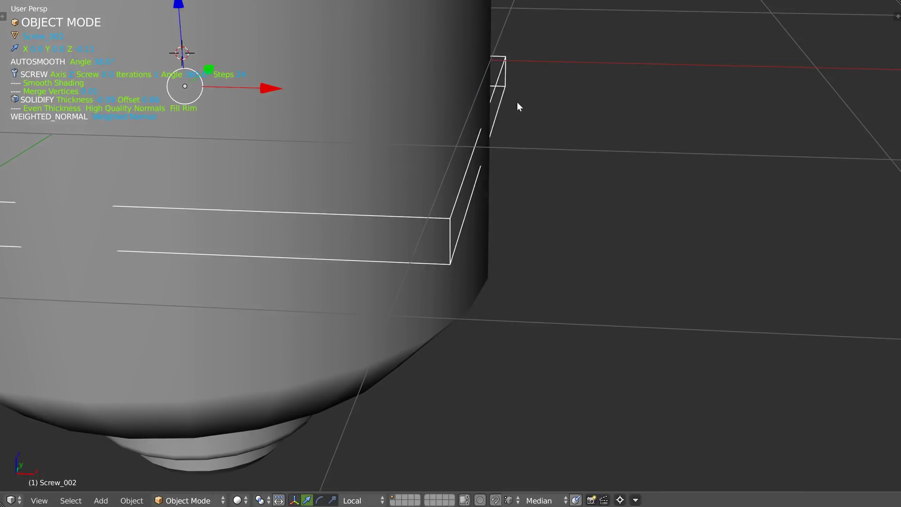
- Set the band cutter's Solidify thickness to 0.06 and its offset to 1.0
key("space")
left_click(399, 152)
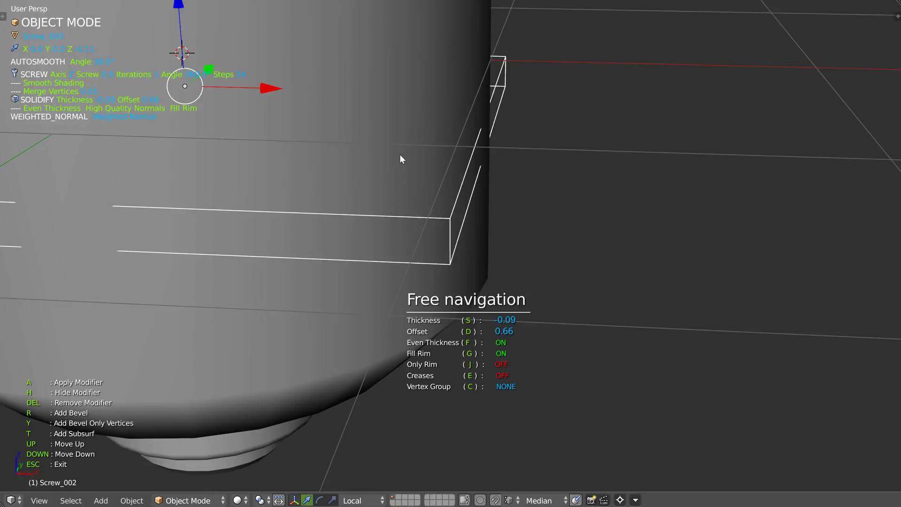
key("s")
key("d")
left_click(486, 182)
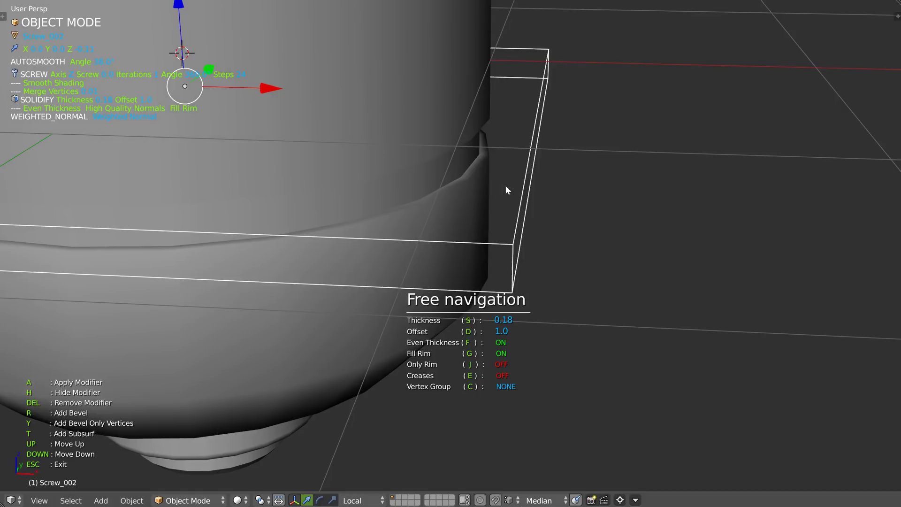
key("s")
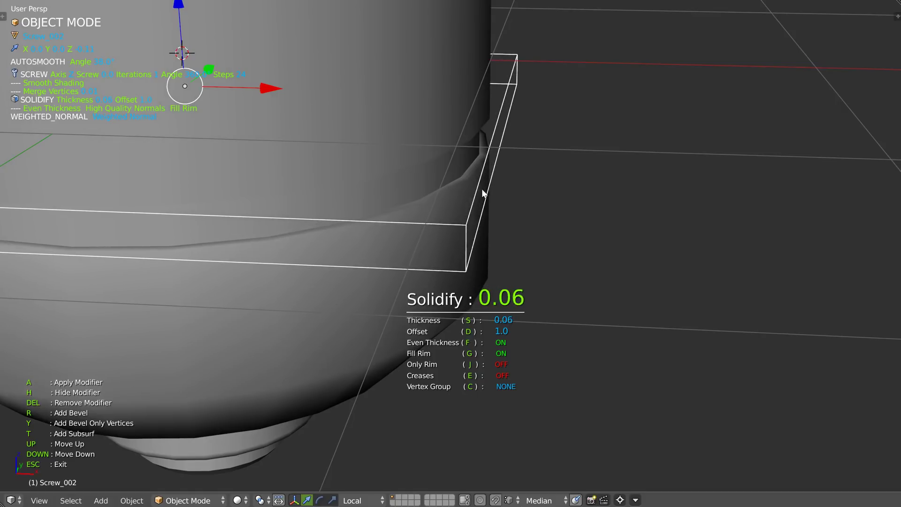
key("n")
key("Escape")
scroll(529, 187, "down", 6)
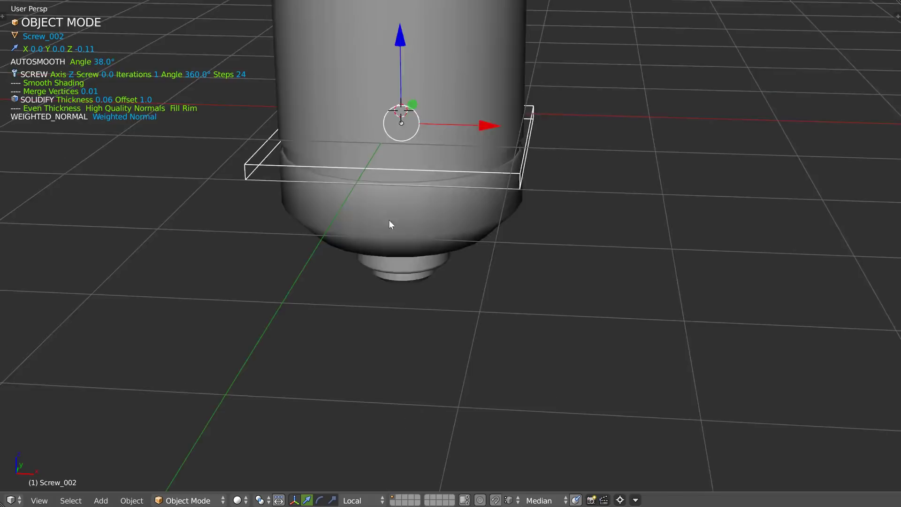
- Array the band cutter along Z with a count of 3 and a relative offset of about 2.2
middle_click_drag(388, 219, 395, 208)
key("space")
left_click(463, 110)
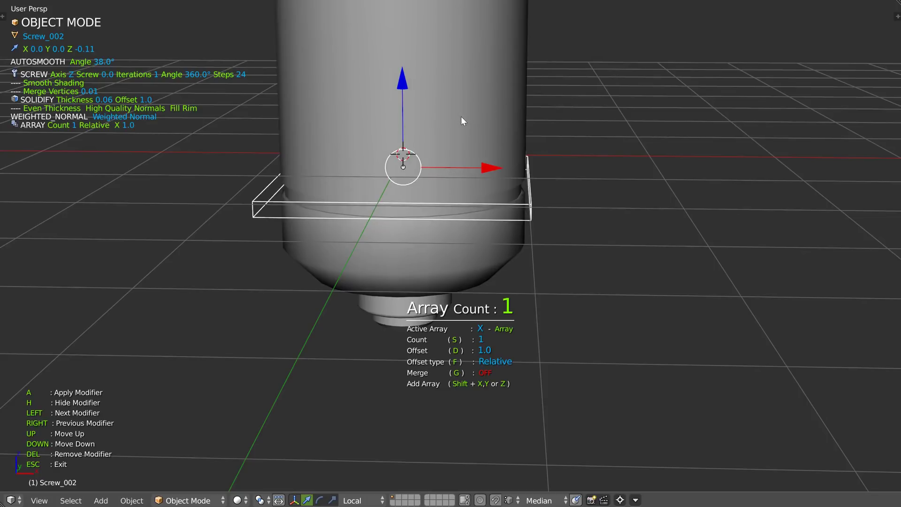
key("z")
scroll(464, 121, "up", 2)
key("d")
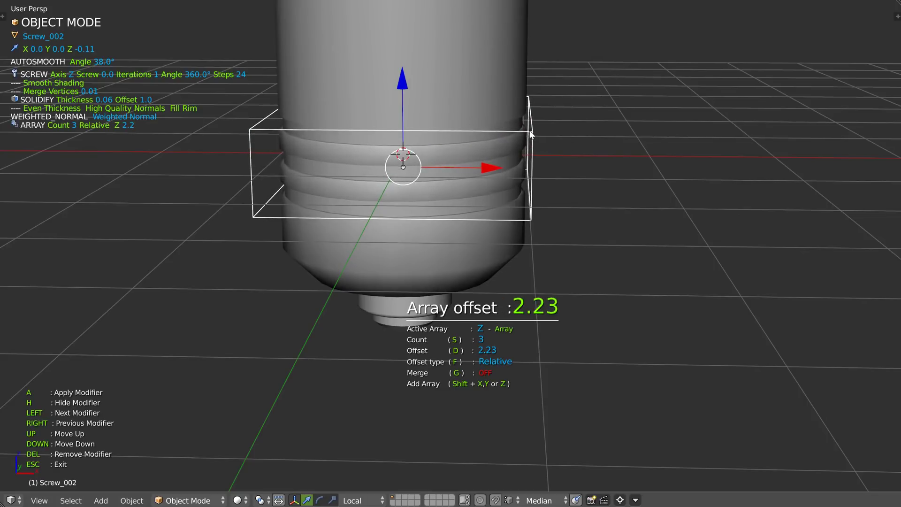
left_click(523, 164)
mouse_move(523, 164)
middle_mouse_down()
mouse_move(539, 153)
mouse_move(521, 162)
middle_mouse_up()
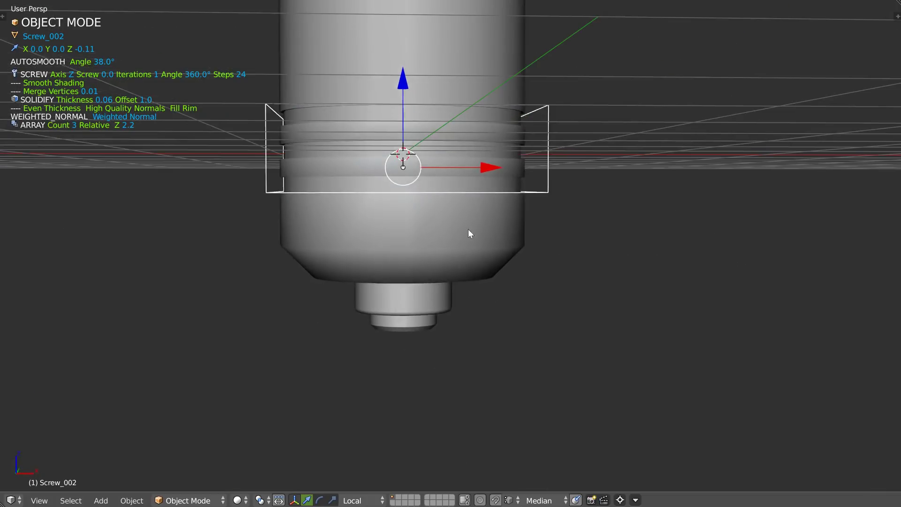
- Add an angle-limited bevel to the grooved cylinder with width 0.01, 4 segments and a 36° angle
right_click(469, 229)
key("space")
left_click(558, 234)
middle_click_drag(559, 197, 544, 216)
scroll(546, 221, "up", 8)
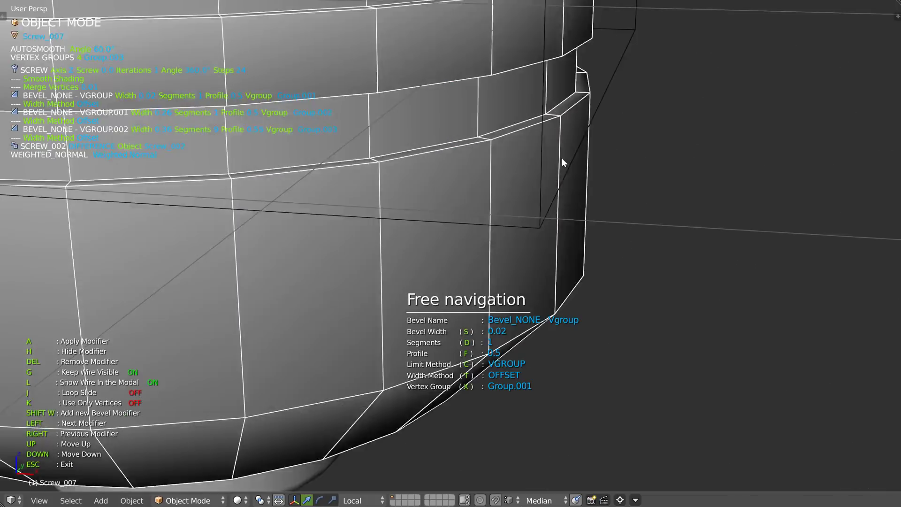
key("shift+w")
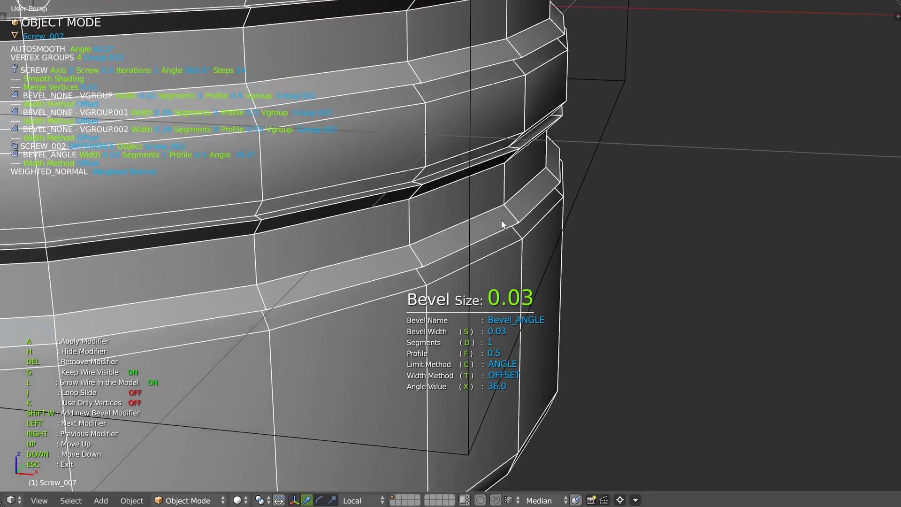
left_click(485, 220)
key("d")
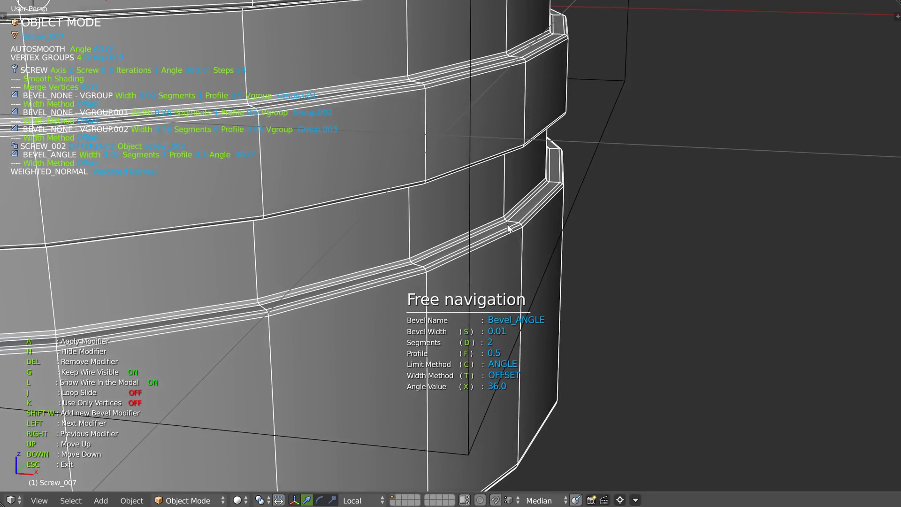
key("d")
key("d")
key("Escape")
scroll(626, 169, "down", 5)
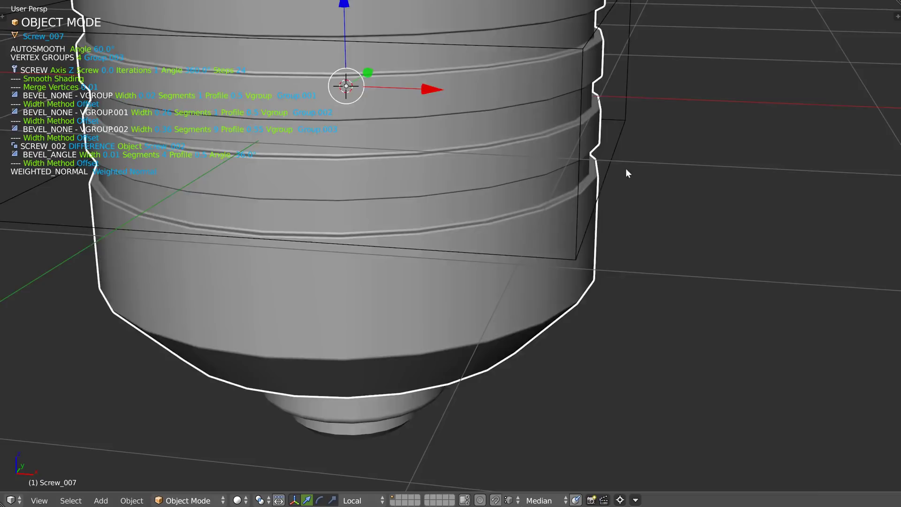
- Add a cube and scale it to 1.79 in X and Y so it is wider than the cylinder
scroll(626, 168, "down", 6)
middle_click_drag(541, 168, 484, 224)
key("q")
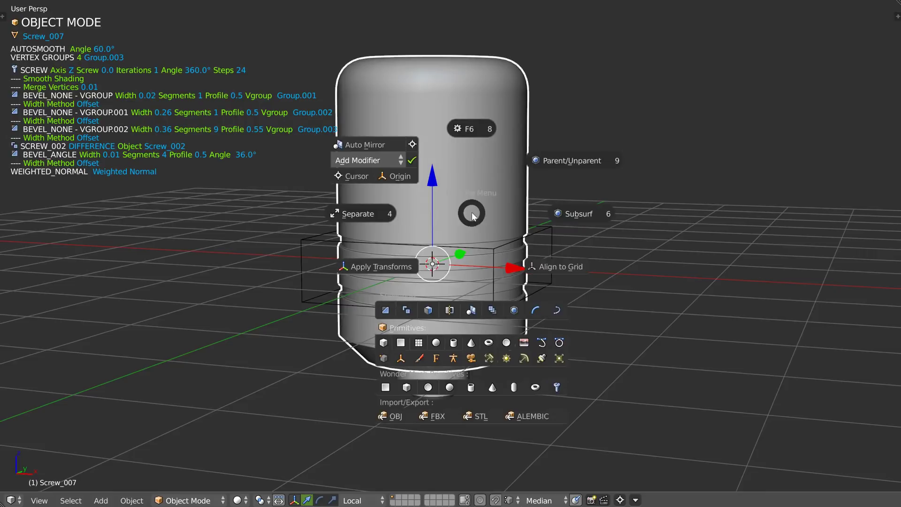
left_click(384, 343)
key("s")
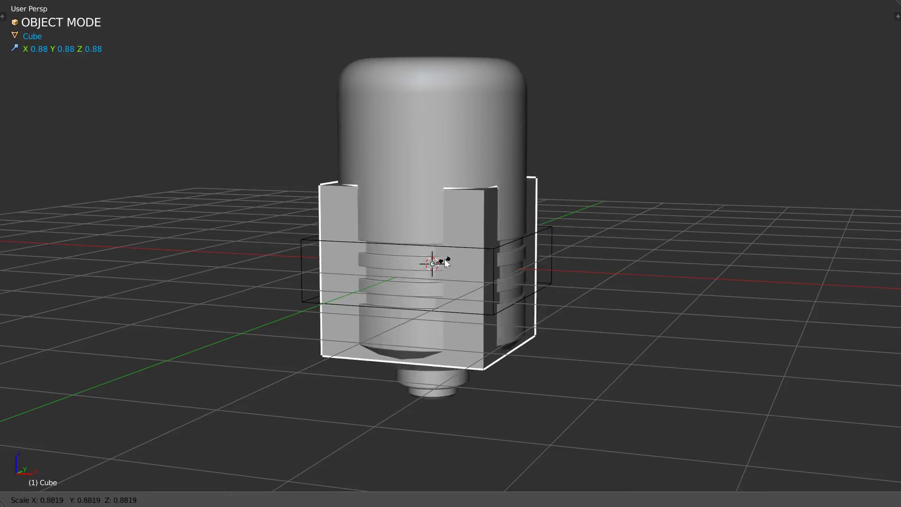
key("shift+z")
left_click(460, 261)
- Raise the cube along Z to the cylinder's upper half and flatten it to a Z scale of 0.3
left_click_drag(432, 184, 431, 62)
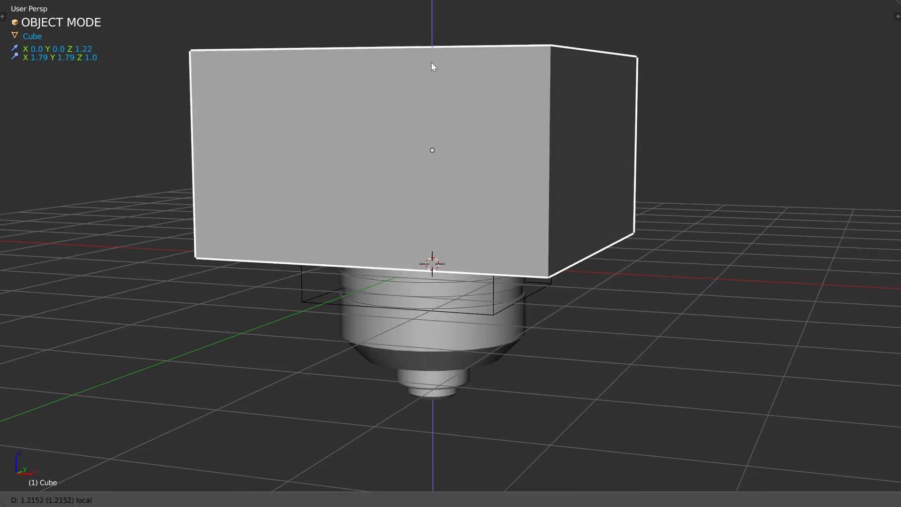
key("s")
key("z")
left_click(453, 105)
- Split the cylinder with the cube using a rebool Boolean, and lower the cube to 1.02 along Z
right_click(469, 103, "shift")
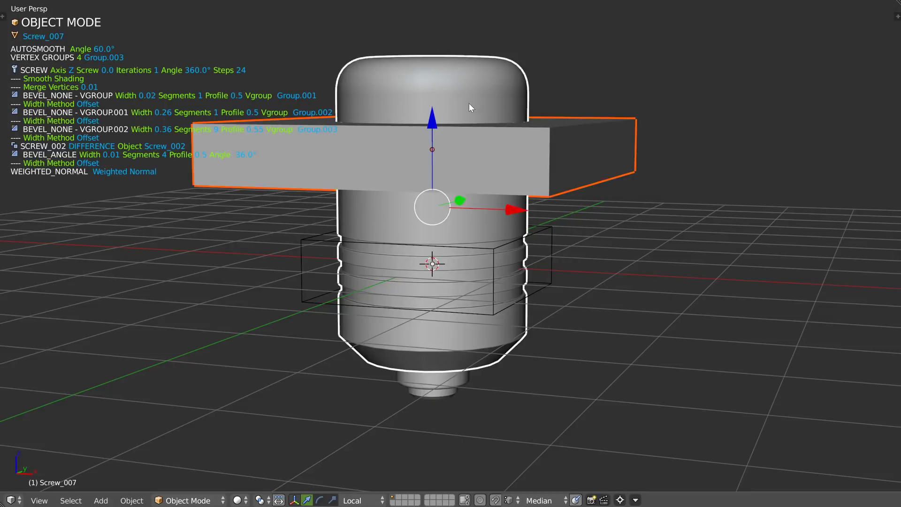
key("space")
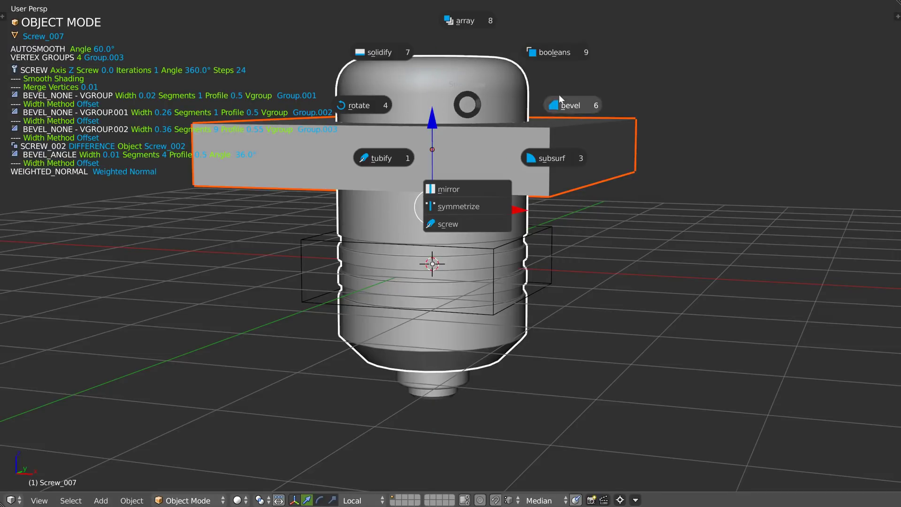
left_click(552, 52)
scroll(453, 122, "up", 5)
scroll(452, 129, "down", 5)
middle_click_drag(500, 121, 478, 90)
left_click_drag(489, 65, 477, 79)
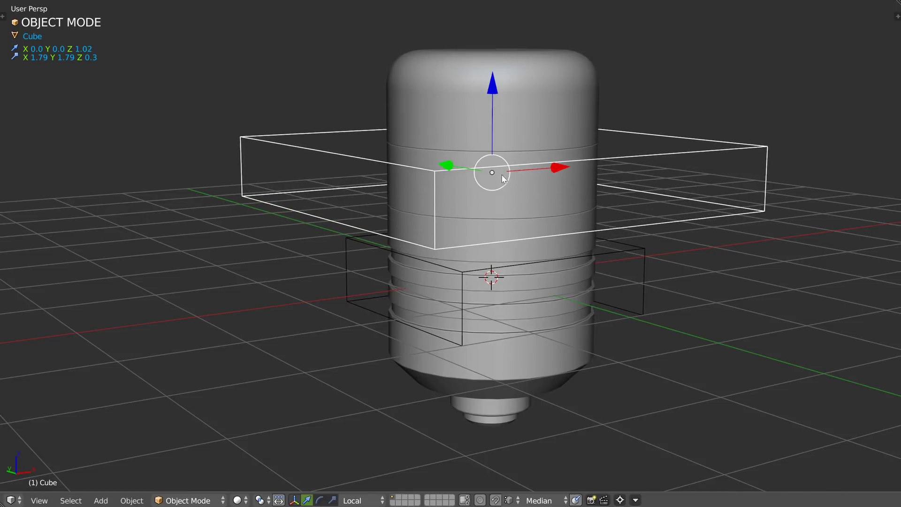
- Delete the middle section split off from the cylinder
right_click(518, 200)
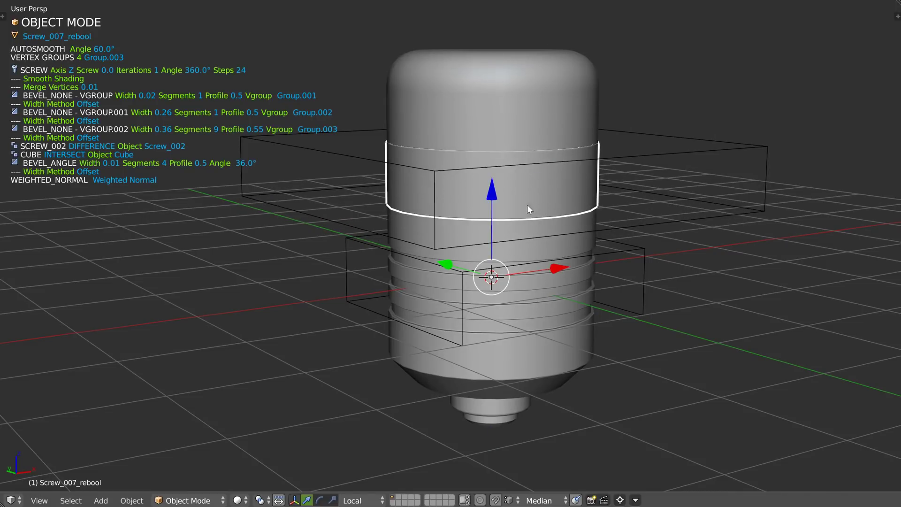
key("x")
left_click(527, 204)
- Remove the cube's Boolean modifier from the cylinder and delete the cube
right_click(521, 156)
key("space")
left_click(598, 119)
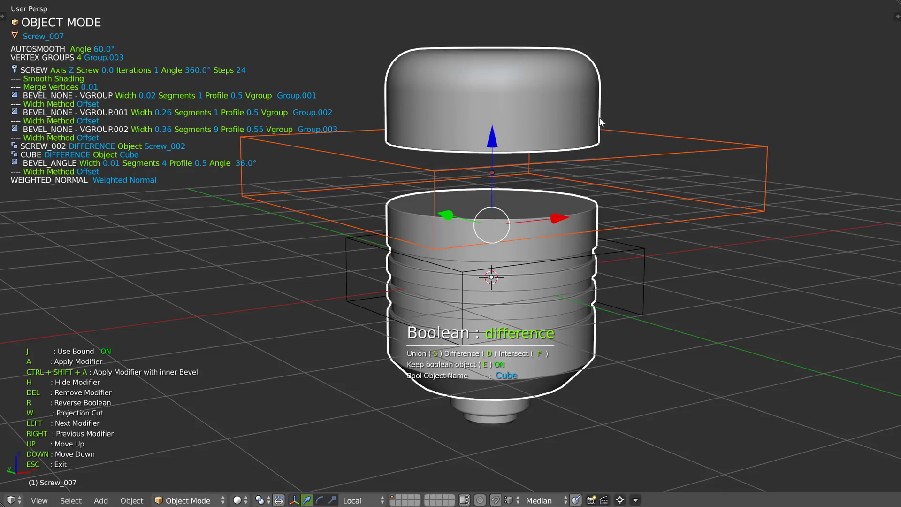
key("Delete")
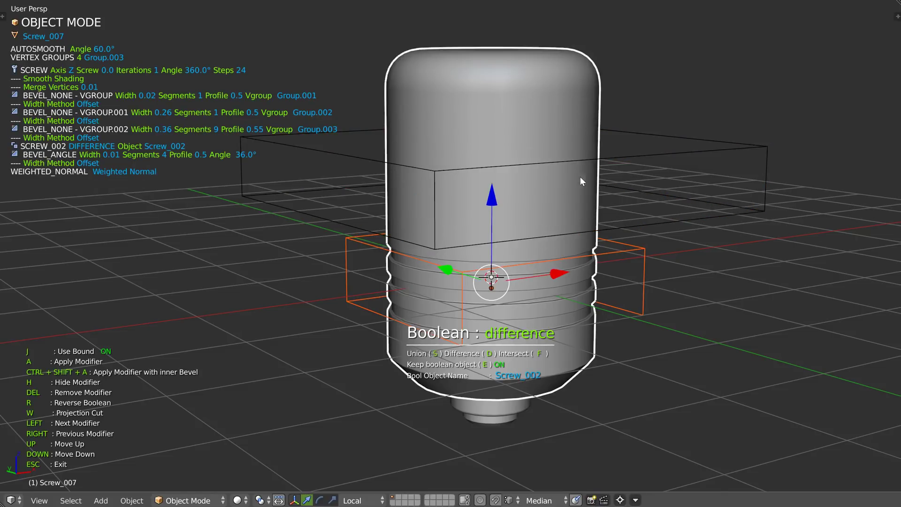
key("Escape")
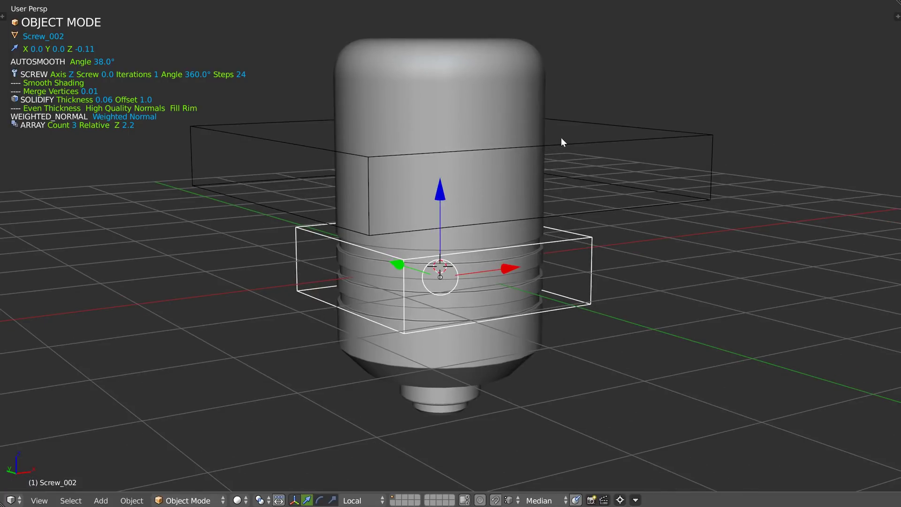
right_click(562, 141)
key("x")
left_click(556, 144)
- Duplicate the groove cutter up to Z 0.94 and remove the duplicate's Array modifier
right_click(565, 242)
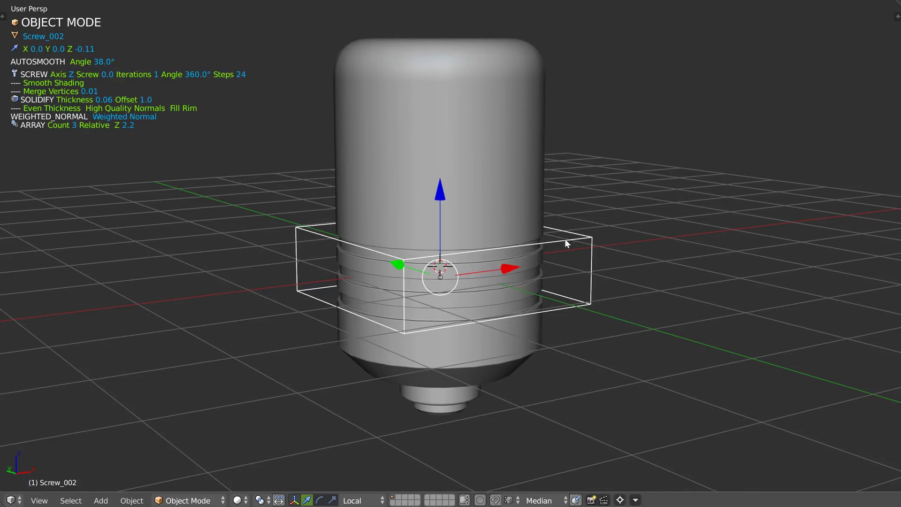
key("shift+d")
key("z")
left_click(510, 136)
key("space")
left_click(502, 83, "alt")
middle_click_drag(520, 159, 506, 171)
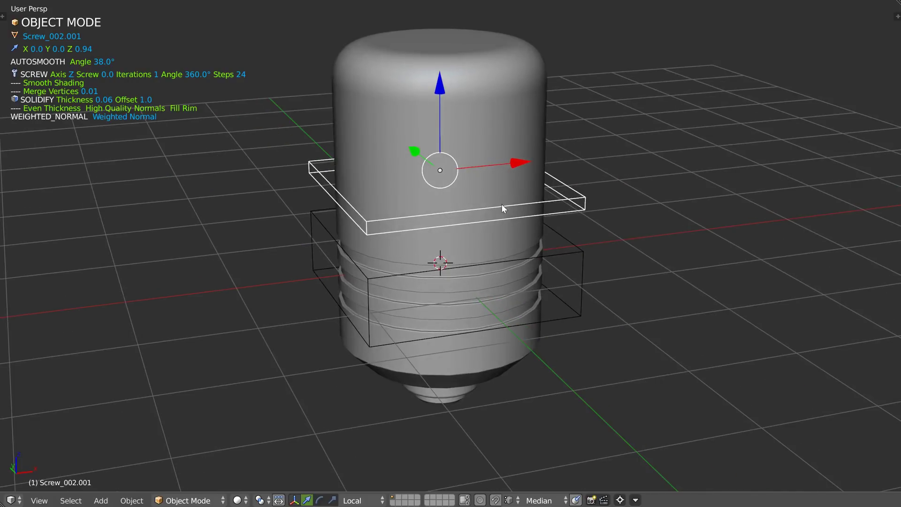
- Change the duplicated ring's display mode from bounding box to solid shading
middle_click_drag(501, 205, 496, 201)
key("shift+q")
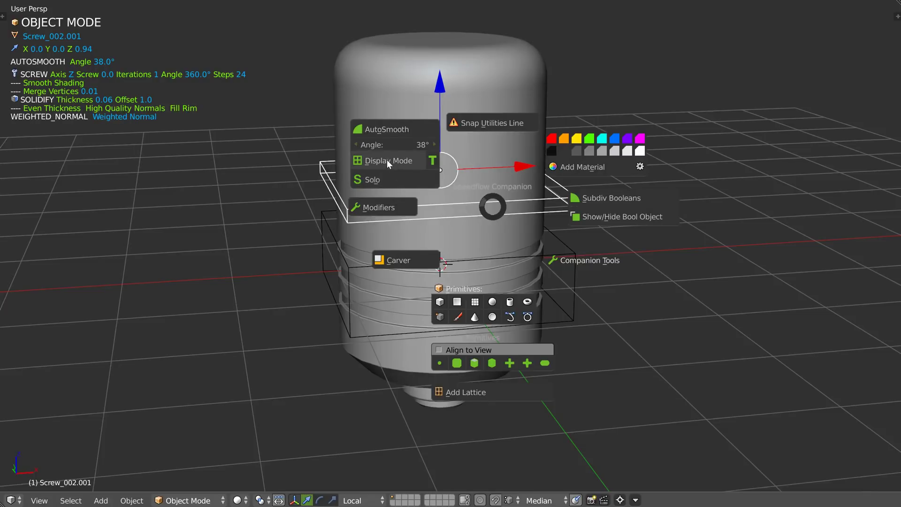
left_click(385, 162)
middle_click_drag(469, 225, 455, 204)
scroll(456, 204, "up", 4)
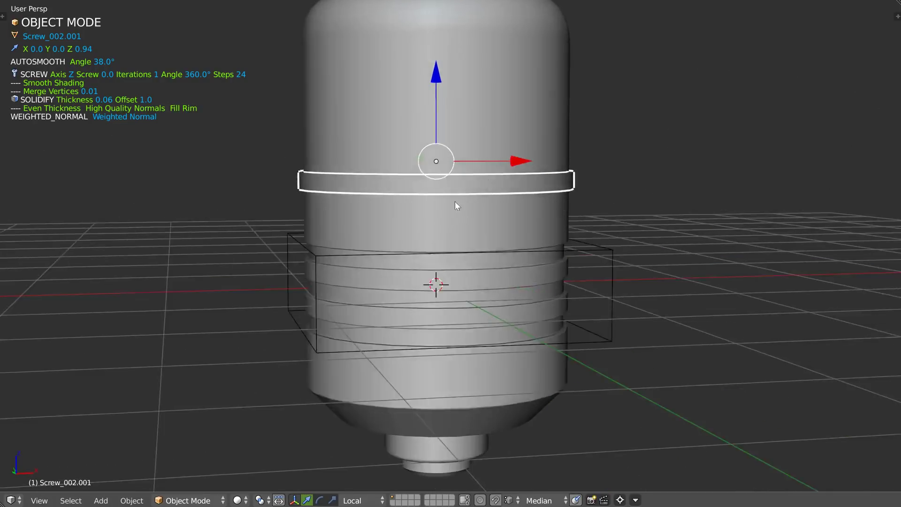
- Add an angle-limited bevel of width 0.01 with 2 segments to the upper ring
middle_click_drag(502, 182, 508, 200)
key("space")
left_click(646, 219)
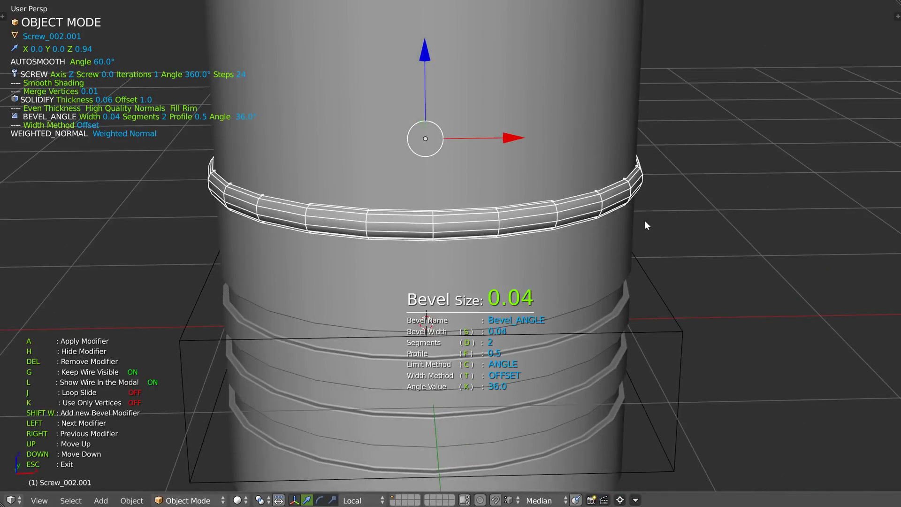
key("n")
key("Escape")
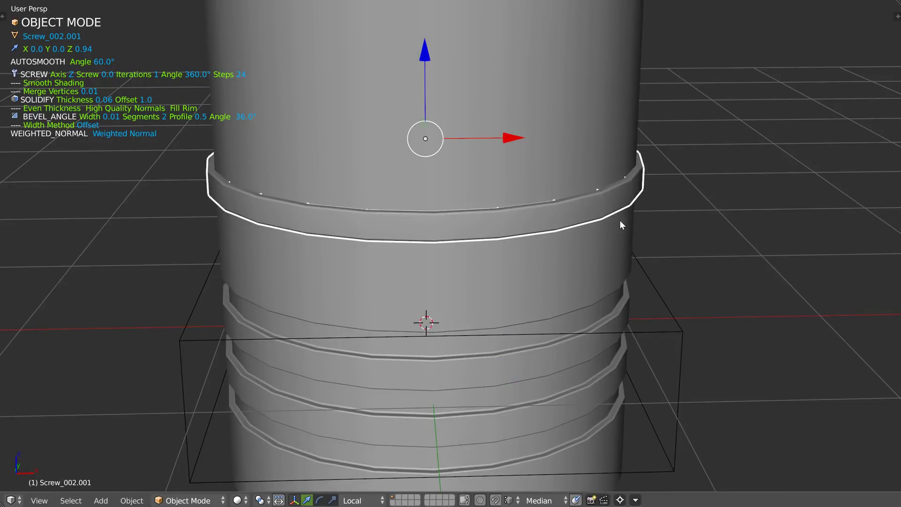
- Extend the upper ring's profile downward into a taller band and shift it up along Z on the cylinder
key("Tab")
mouse_move(632, 172)
middle_mouse_down()
mouse_move(650, 190)
mouse_move(618, 170)
middle_mouse_up()
left_click_drag(628, 101, 628, 140)
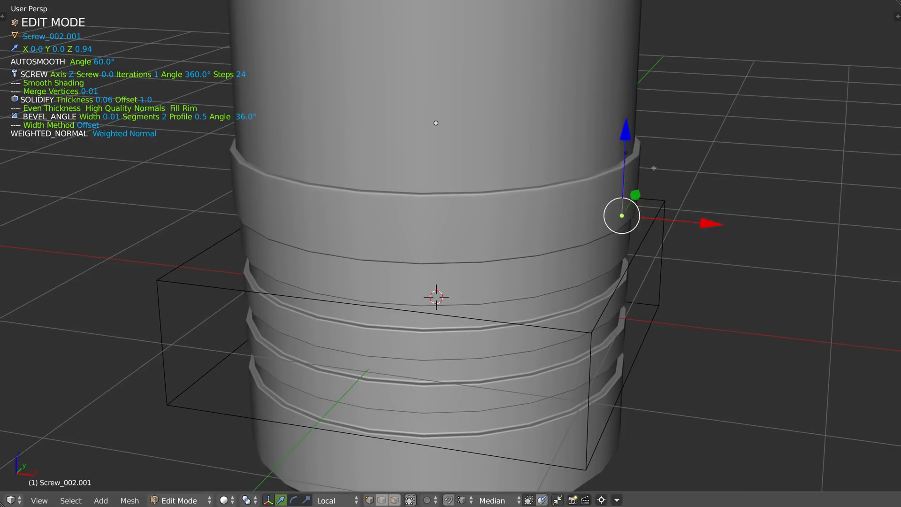
scroll(653, 168, "down", 2)
middle_click_drag(621, 194, 569, 178)
left_click_drag(576, 118, 568, 92)
key("Tab")
- Select the cylinder, upper band and both neck rings, and add a Subsurf modifier to them
middle_click_drag(457, 157, 549, 190)
scroll(510, 220, "down", 4)
mouse_move(510, 219)
middle_mouse_down()
mouse_move(483, 203)
mouse_move(497, 222)
middle_mouse_up()
scroll(510, 191, "up", 2)
right_click(496, 267, "shift")
middle_click_drag(484, 312, 474, 253, "shift")
right_click(443, 280, "shift")
right_click(451, 295, "shift")
key("space")
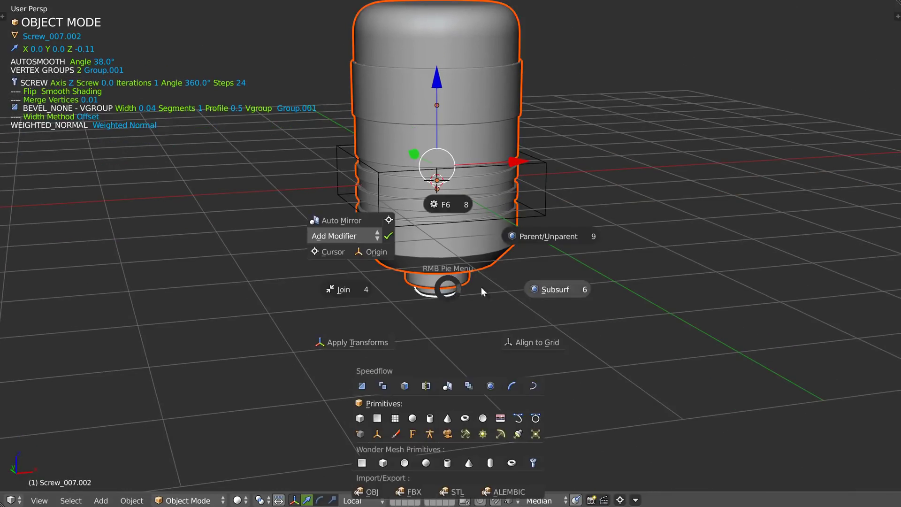
left_click(541, 287)
mouse_move(546, 211)
middle_mouse_down("shift")
mouse_move(535, 297)
mouse_move(463, 285)
mouse_move(464, 296)
middle_mouse_up("shift")
- Hide the groove cutter's bounding box and turn off the viewport grid
right_click(531, 300)
key("h")
key("shift+z")
left_click(361, 298)
middle_click_drag(361, 299, 455, 274)
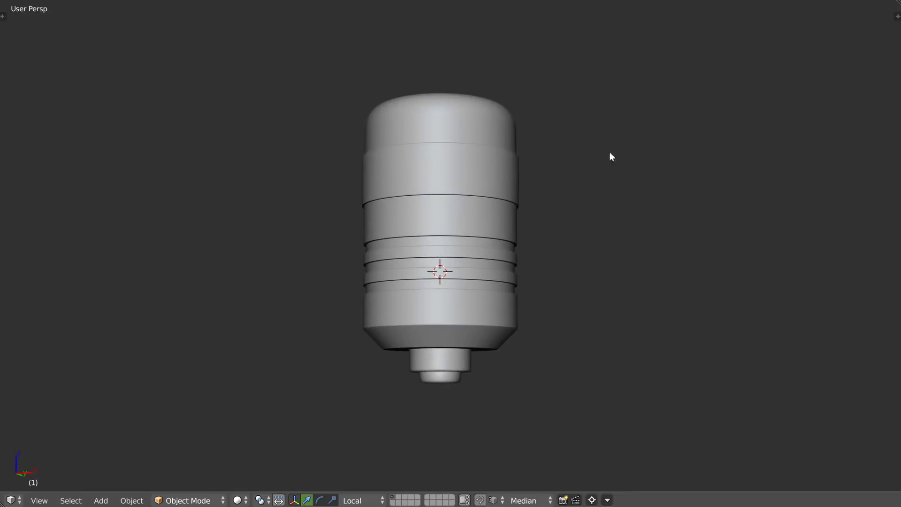
- Select all parts with the main cylinder active, display their wireframes and remove the Subsurf modifiers
key("a")
key("shift+z")
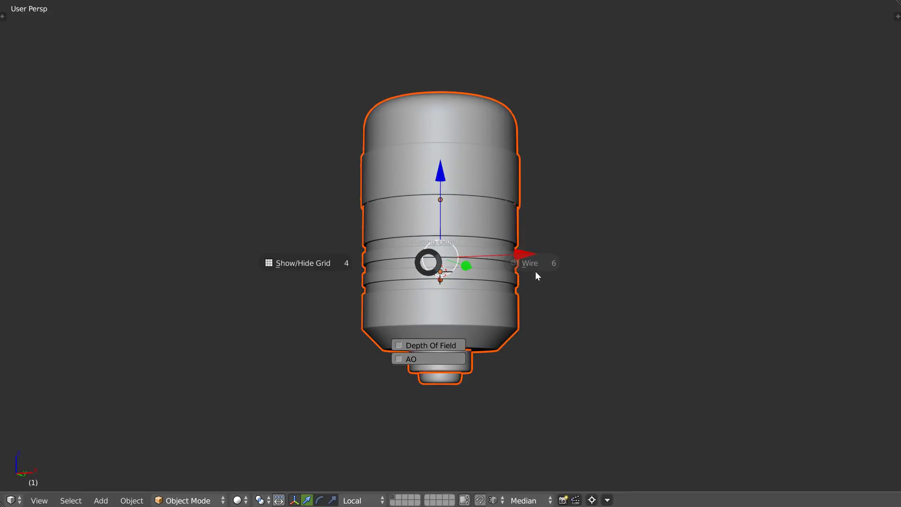
left_click(531, 264)
right_click(487, 231, "shift")
key("shift+z")
left_click(497, 240)
mouse_move(522, 238)
middle_mouse_down()
mouse_move(502, 223)
mouse_move(469, 240)
mouse_move(588, 229)
mouse_move(579, 197)
middle_mouse_up()
key("shift+q")
left_click(573, 257)
- Hide the modifiers of all selected parts and view their bare profiles from the front
scroll(438, 319, "up", 4)
middle_click_drag(448, 307, 471, 254)
scroll(472, 271, "down", 3)
key("shift+q")
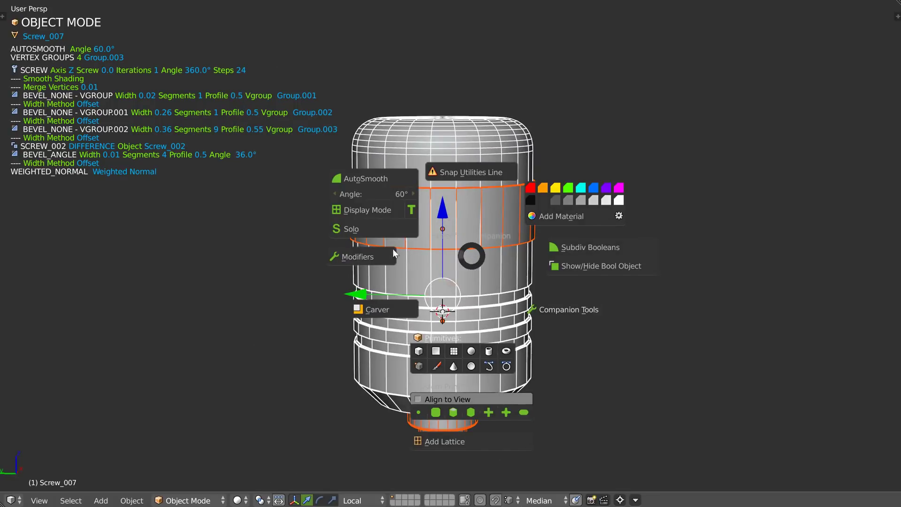
left_click(362, 261)
middle_click_drag(362, 263, 341, 267)
key("KP_1")
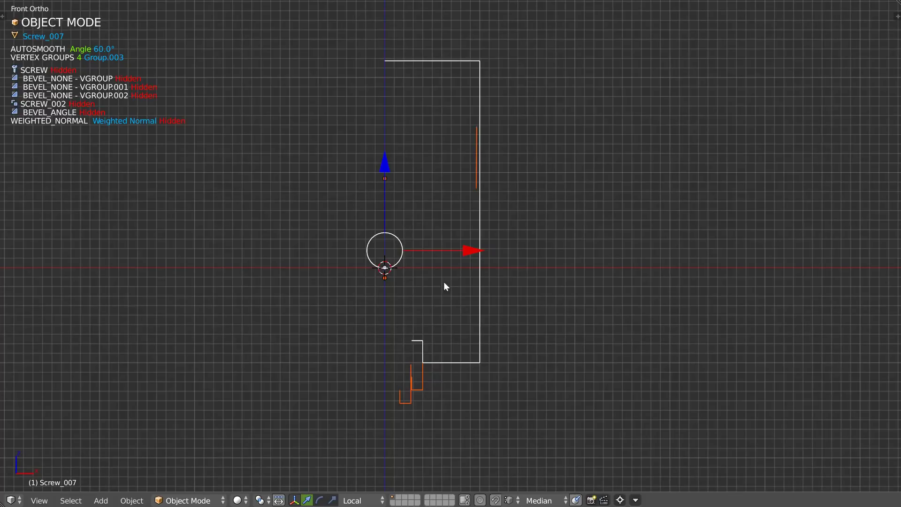
- Move the outer vertical edge of the larger neck profile slightly inward along X
scroll(405, 336, "up", 6)
right_click(422, 277)
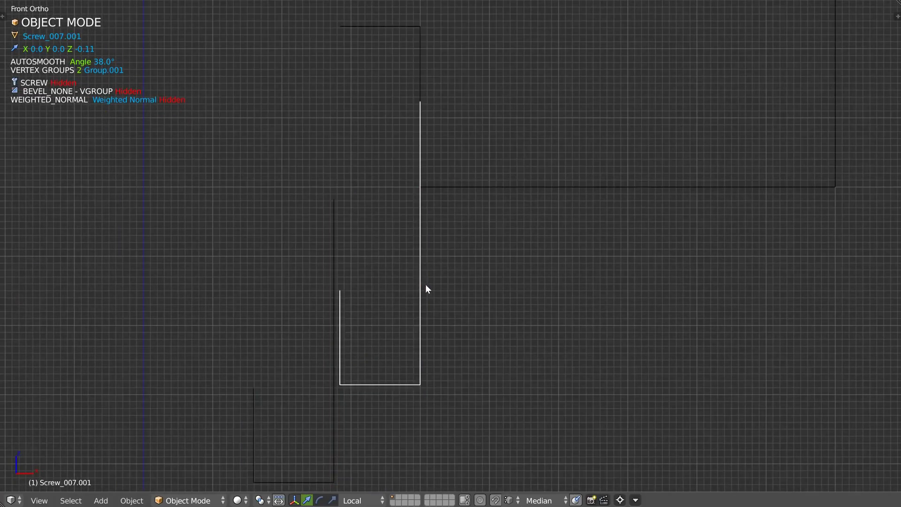
key("Tab")
left_click_drag(504, 243, 496, 245)
scroll(492, 208, "down", 2)
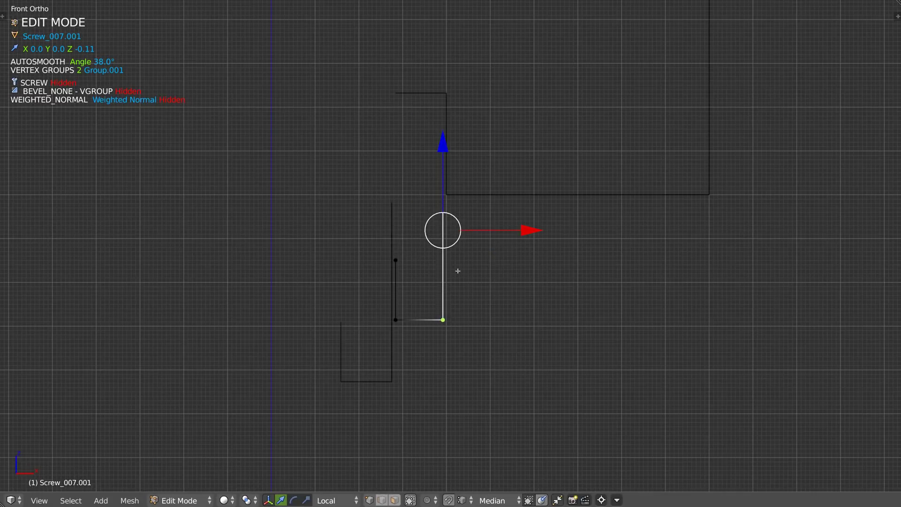
key("Tab")
- Select all the profiles and turn their modifiers back on
middle_click_drag(503, 168, 438, 235, "ctrl")
middle_click_drag(560, 183, 563, 217, "ctrl")
middle_click_drag(562, 143, 469, 290, "shift")
scroll(471, 300, "down", 3)
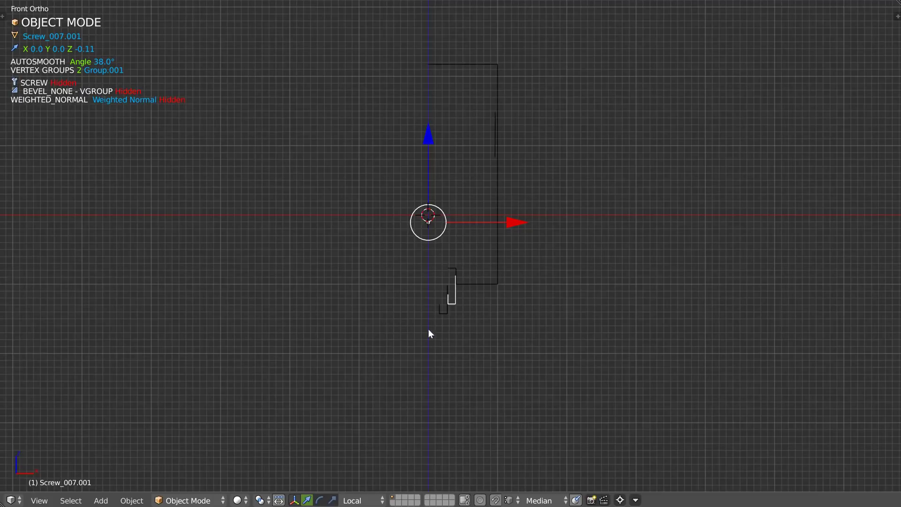
mouse_move(476, 356)
left_mouse_down("ctrl")
mouse_move(337, 190)
mouse_move(332, 211)
left_mouse_up("ctrl")
key("shift+q")
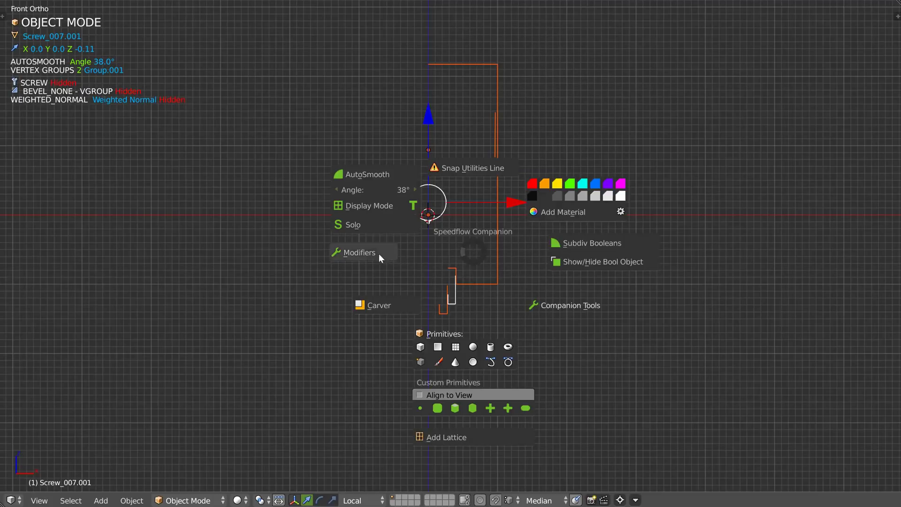
left_click(379, 253)
middle_click_drag(441, 281, 492, 189)
scroll(491, 190, "up", 5)
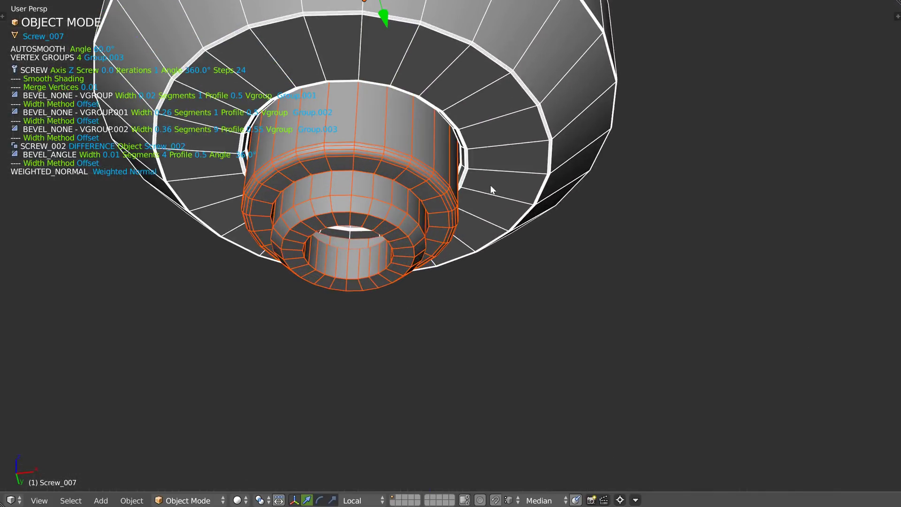
- Add a second, angle-limited bevel with 4 segments to the smallest bottom ring
scroll(406, 239, "up", 2)
right_click(411, 244)
key("space")
left_click(514, 246)
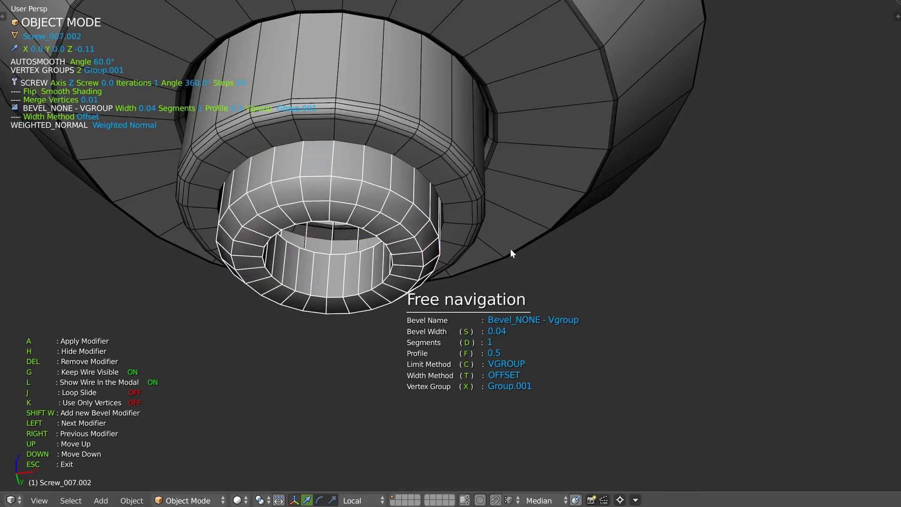
key("shift+w")
key("d")
left_click(552, 258)
key("Escape")
- Bevel the inner lower corner of the larger neck profile with an additional vertex-group bevel of width 0.01
middle_click_drag(460, 200, 464, 232, "shift")
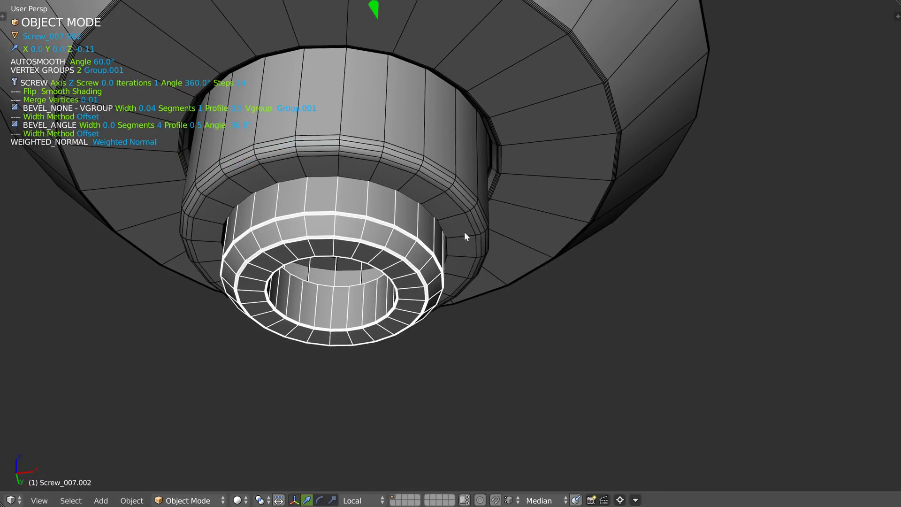
right_click(465, 237)
key("Tab")
left_click(425, 236)
right_click(446, 238)
key("space")
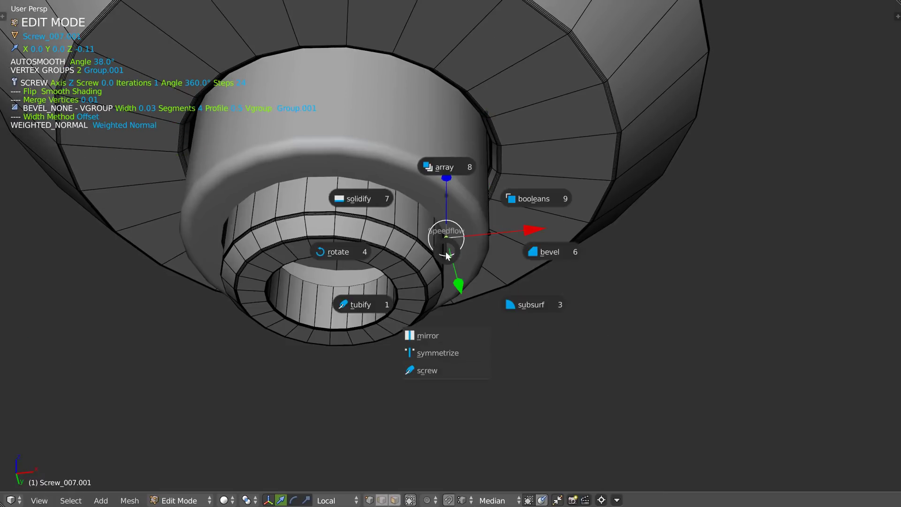
left_click(546, 253)
key("d")
left_click(499, 250)
middle_click_drag(499, 251, 474, 260)
scroll(465, 253, "up", 1)
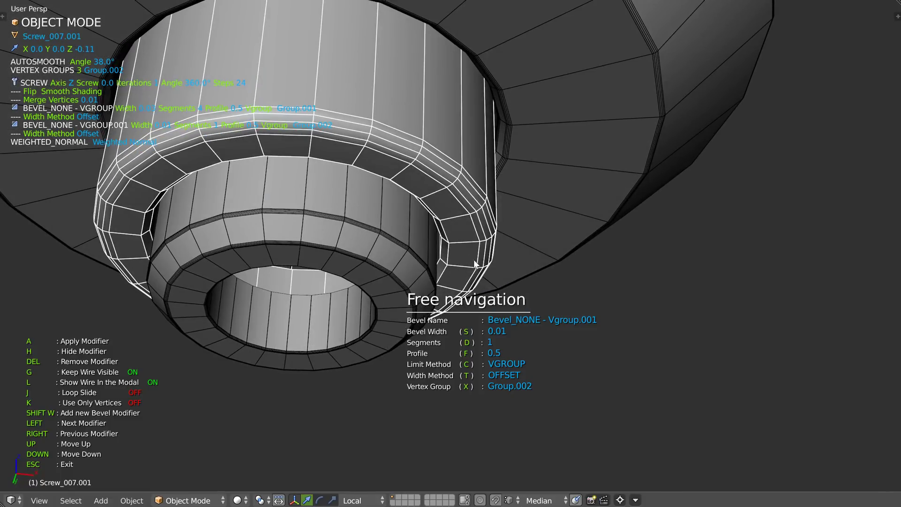
key("shift+w")
left_click(491, 267)
key("Tab")
scroll(535, 216, "down", 3)
middle_click_drag(377, 290, 428, 295)
key("Tab")
- Move the smallest bottom ring up along Z to -0.03
right_click(429, 245)
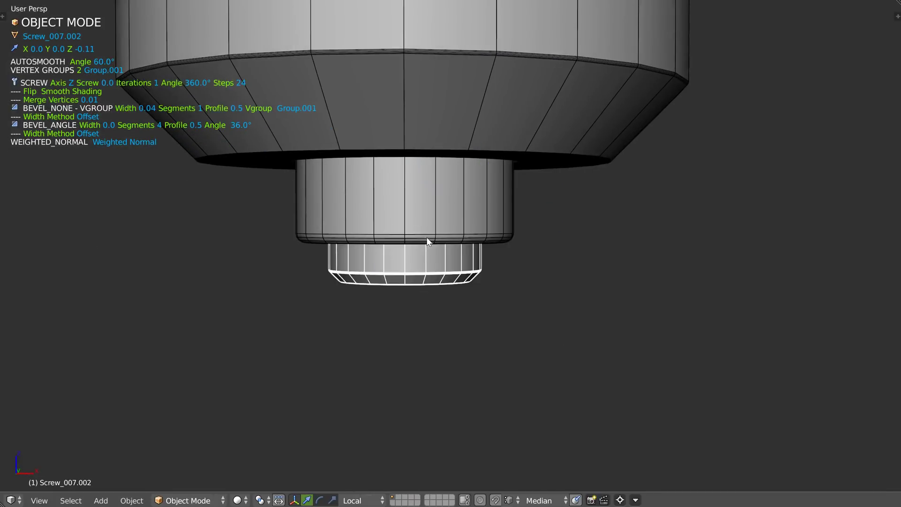
middle_click_drag(423, 243, 420, 253)
key("g")
key("z")
left_click(416, 269)
- Draw a Bezier curve in front view from the bottom neck downward and out towards positive X
key("KP_1")
scroll(403, 250, "down", 3)
middle_click_drag(451, 197, 426, 169, "shift")
right_click(426, 170)
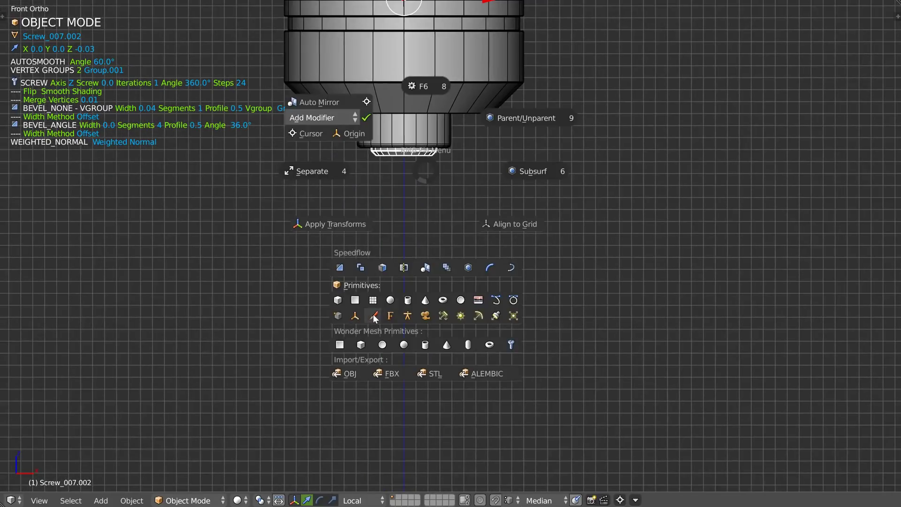
left_click(373, 315)
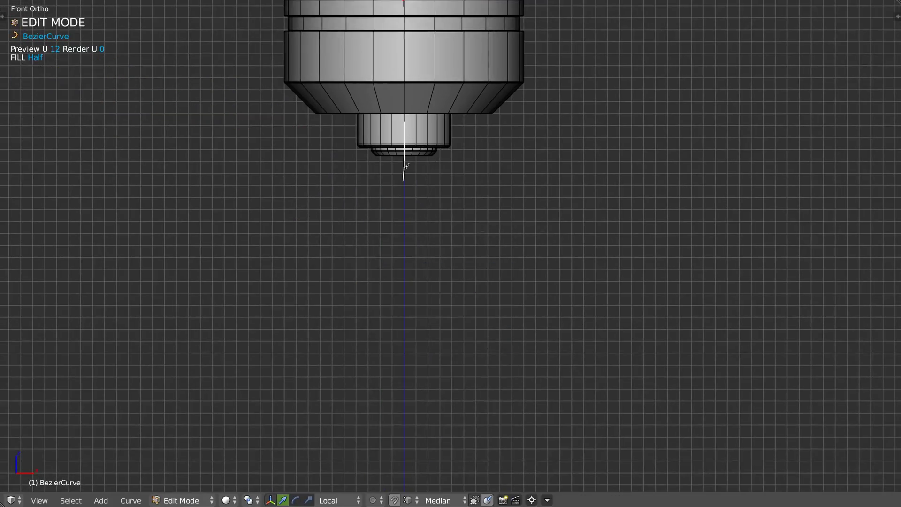
left_click_drag(568, 411, 763, 422)
left_click_drag(391, 328, 401, 359)
left_click_drag(408, 263, 407, 271)
- Reposition the curve's control points and handles so it drops from the neck, bends outward and rises at the end
right_click_drag(393, 443, 436, 422)
right_click_drag(402, 362, 440, 370)
right_click_drag(558, 416, 599, 451)
right_click_drag(721, 427, 715, 360)
right_click_drag(764, 437, 775, 421)
right_click_drag(802, 342, 801, 342)
mouse_move(761, 423)
right_mouse_down()
mouse_move(794, 317)
mouse_move(777, 411)
right_mouse_up()
- Delete the surplus control points at the curve's free end
left_click_drag(756, 443, 744, 422, "ctrl")
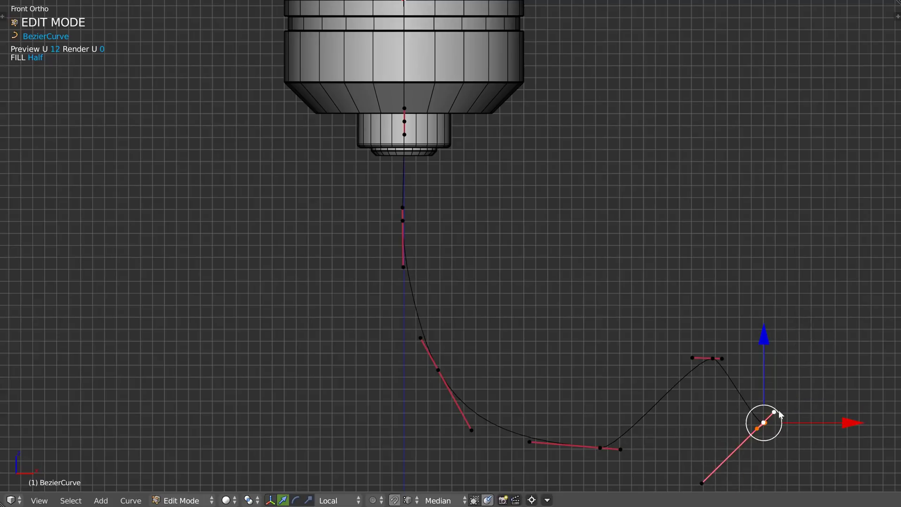
key("x")
left_click(727, 424)
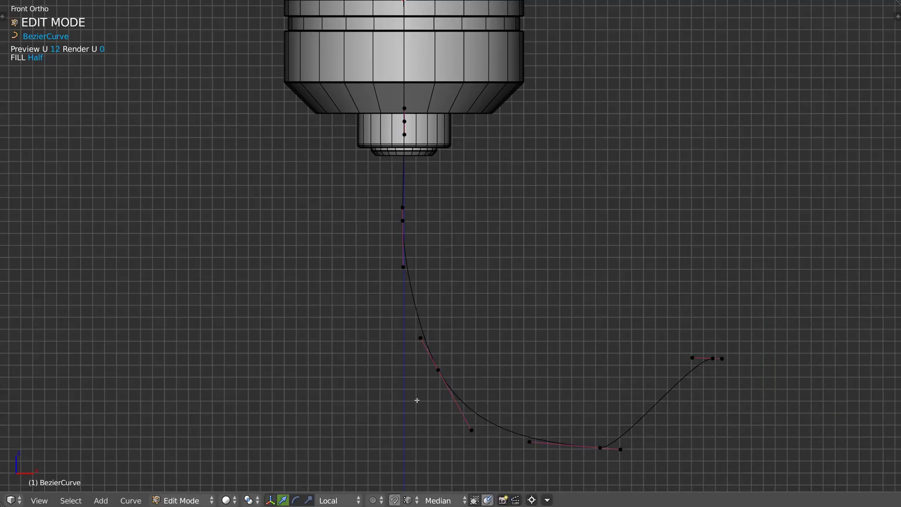
- Tubify the curve into a round pipe with a depth of 0.18
key("Tab")
key("shift+space")
left_click(371, 375)
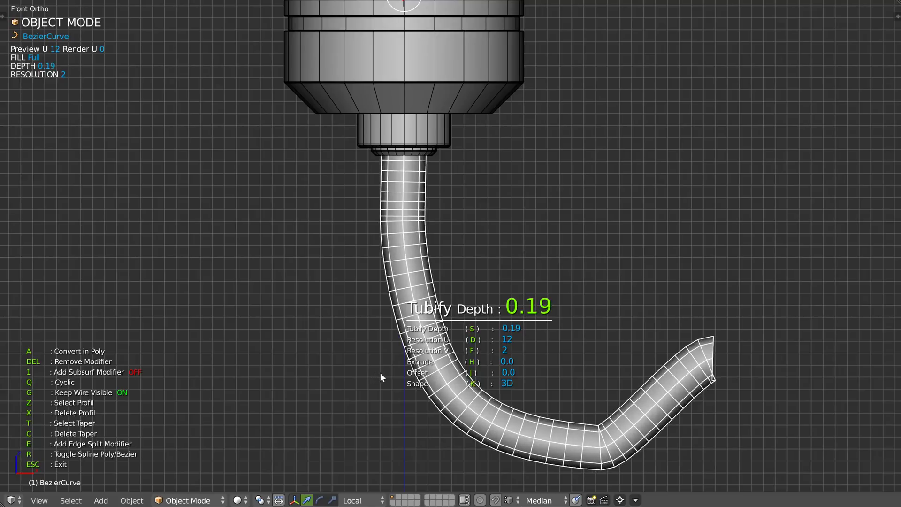
left_click(379, 373)
key("Escape")
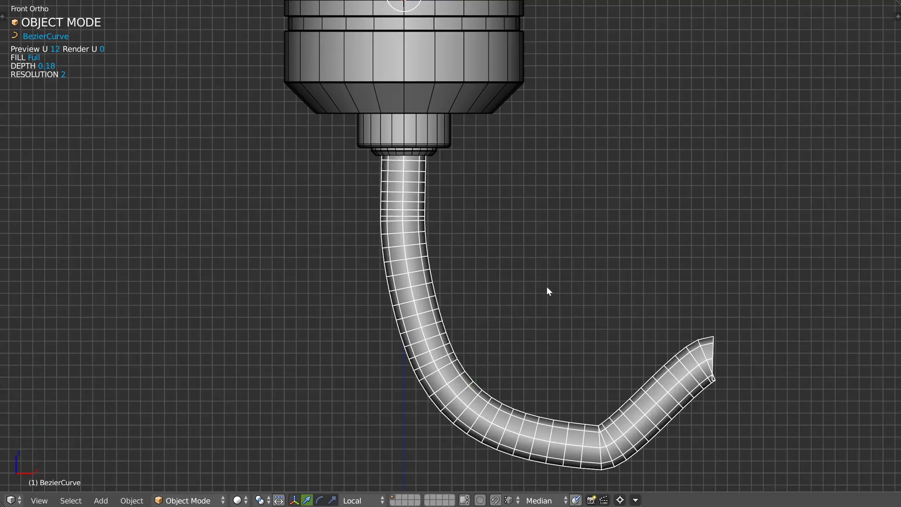
- Adjust the pipe's upper control points and handle to straighten the vertical run and lower the start of the bend
key("Tab")
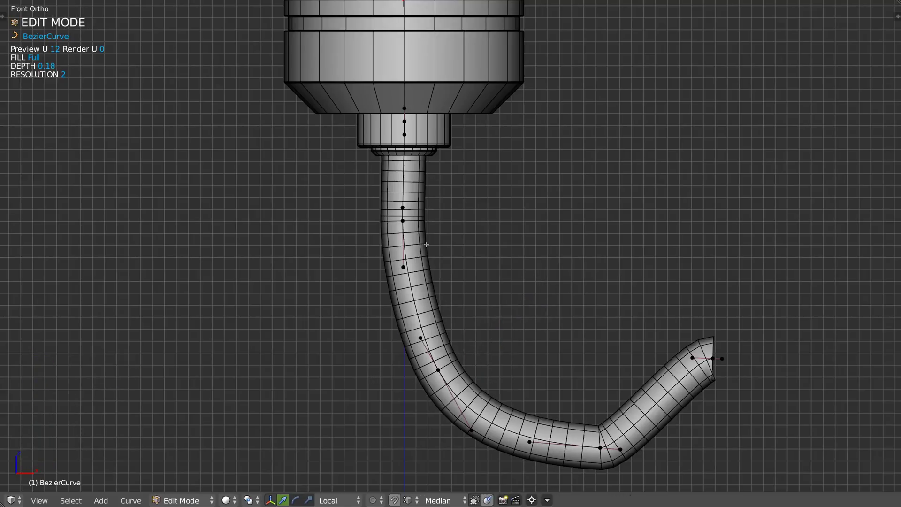
right_click(408, 225)
key("g")
left_click(410, 253)
right_click(413, 224)
key("g")
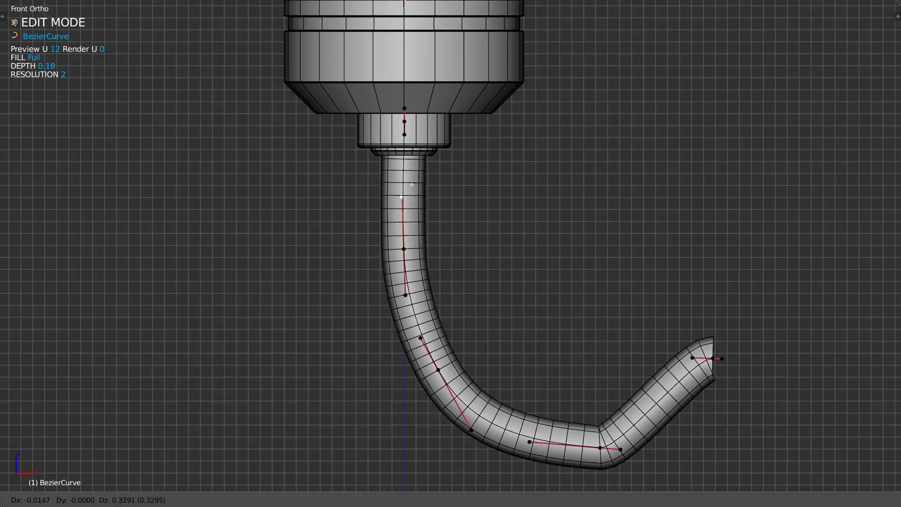
left_click(406, 205)
right_click(438, 369)
key("g")
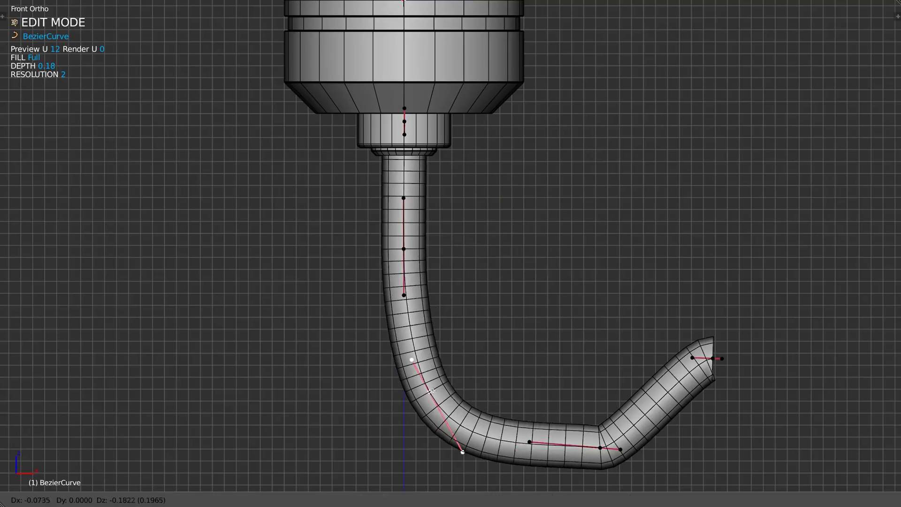
left_click(434, 385)
- Rotate the handles of the pipe's lowest and end points and raise the end into a smooth upward hook
right_click(623, 450)
key("g")
left_click(663, 428)
right_click(721, 357)
key("g")
left_click(720, 280)
right_click(716, 360)
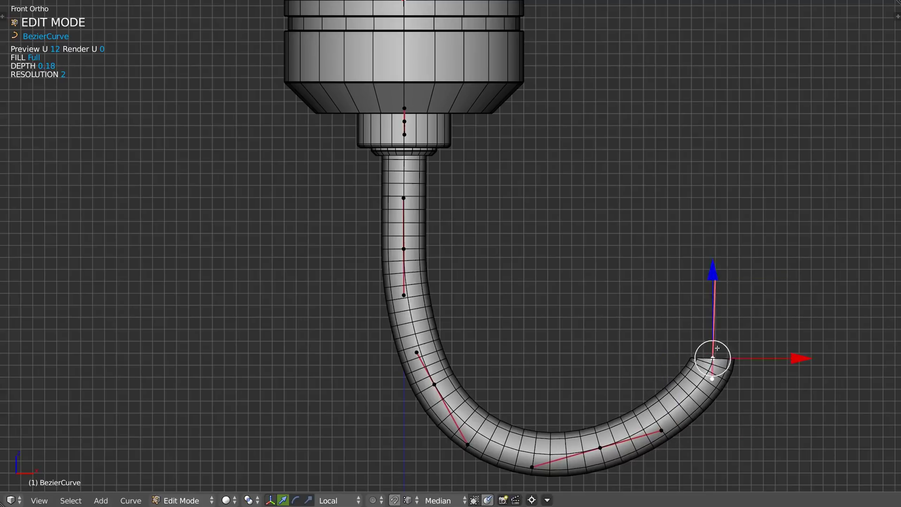
key("g")
left_click(686, 246)
right_click(685, 274)
key("g")
left_click(758, 379)
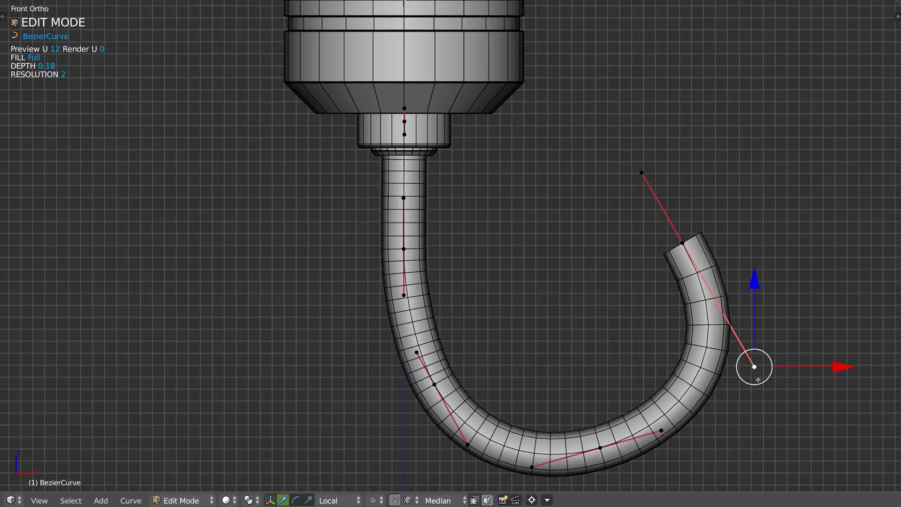
- Fine-tune the handles and control point along the pipe's first bend for an even curve
key("Tab")
key("Tab")
right_click_drag(405, 303, 410, 328)
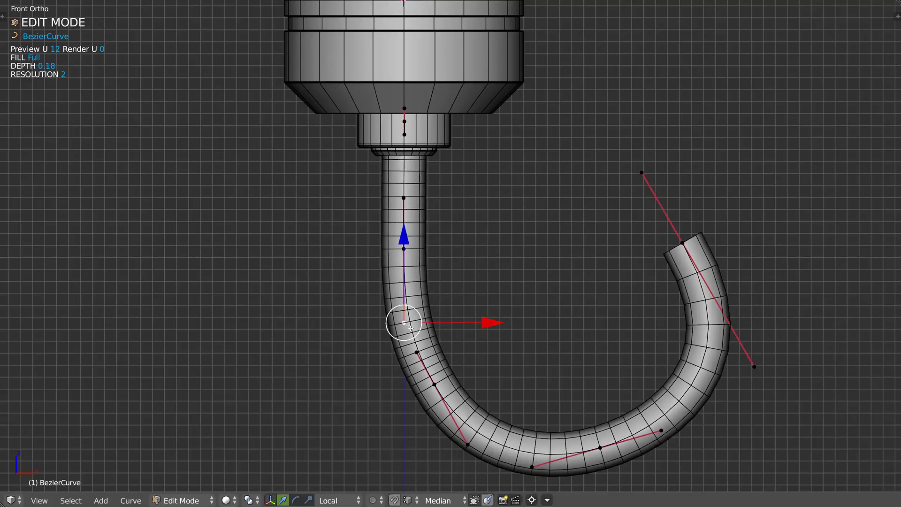
right_click_drag(434, 397, 447, 419)
mouse_move(480, 470)
right_mouse_down()
mouse_move(487, 471)
mouse_move(488, 456)
right_mouse_up()
key("Tab")
- Select all parts together with the pipe and turn off their wireframe display
scroll(350, 367, "down", 2)
mouse_move(350, 367)
middle_mouse_down()
mouse_move(493, 264)
mouse_move(442, 318)
mouse_move(468, 308)
middle_mouse_up()
scroll(572, 247, "down", 2)
mouse_move(488, 342)
left_mouse_down("ctrl")
mouse_move(612, 115)
mouse_move(458, 233)
left_mouse_up("ctrl")
key("z")
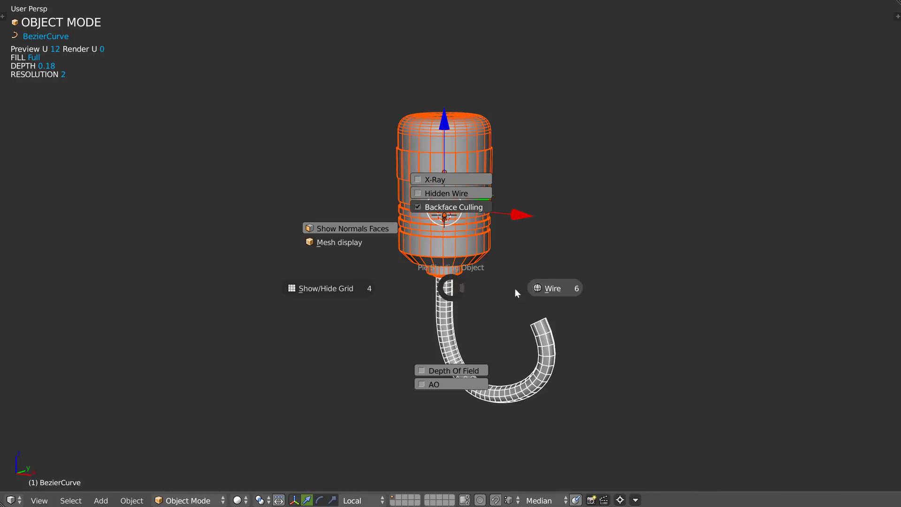
left_click(515, 288)
- Add a Subsurf modifier to the selected parts and clear the selection
right_click(472, 282)
left_click(574, 282)
middle_click_drag(434, 301, 468, 276)
middle_click_drag(468, 277, 485, 235, "ctrl")
key("z")
key("a")
- Select the whole assembly and hide the modifiers of its parts
mouse_move(433, 300)
middle_mouse_down()
mouse_move(472, 261)
mouse_move(410, 266)
mouse_move(448, 292)
mouse_move(339, 369)
middle_mouse_up()
scroll(483, 263, "down", 2)
left_click_drag(533, 319, 210, 443, "ctrl")
right_click(448, 280)
left_click(365, 282)
middle_click_drag(372, 295, 547, 309)
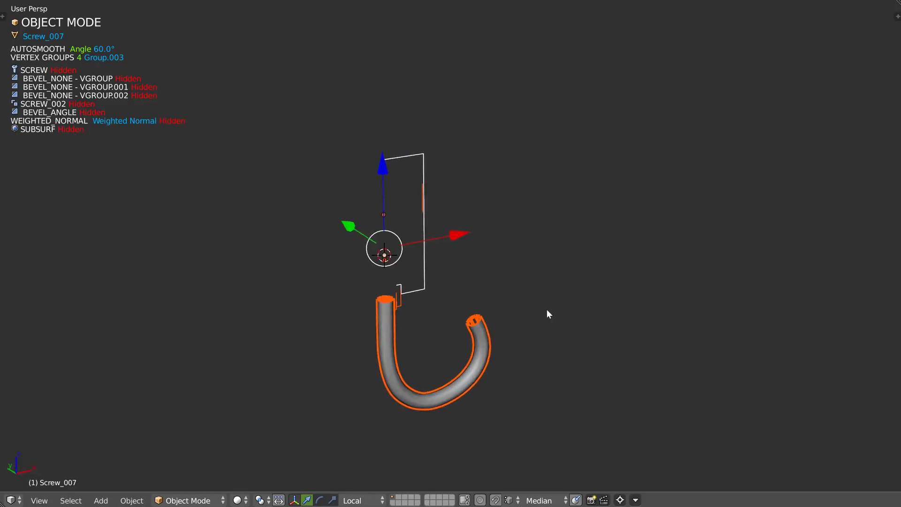
- Select the whole assembly, including the pipe, show the modifiers of all its parts again, and clear the selection
left_click(480, 350)
key("q")
left_click(374, 348)
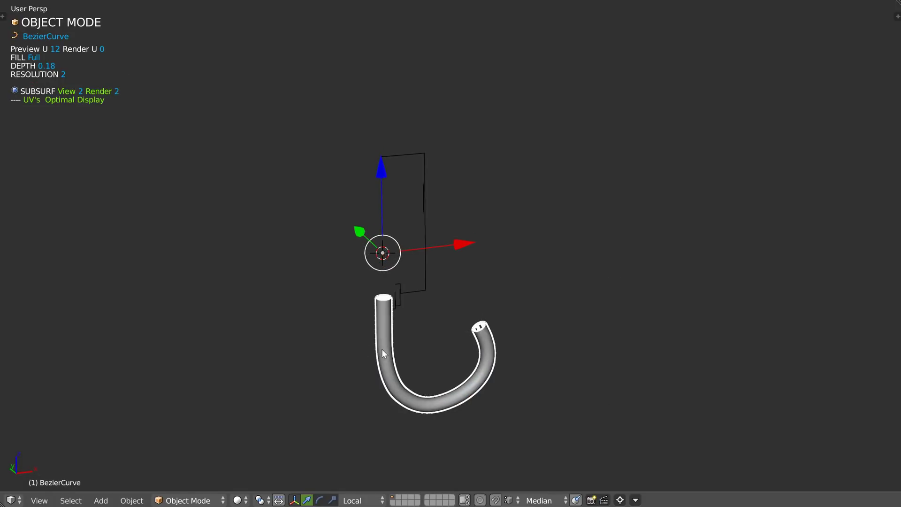
mouse_move(420, 292)
middle_mouse_down()
mouse_move(437, 297)
mouse_move(396, 292)
mouse_move(446, 278)
mouse_move(423, 293)
middle_mouse_up()
key("a")
left_click(382, 312)
key("q")
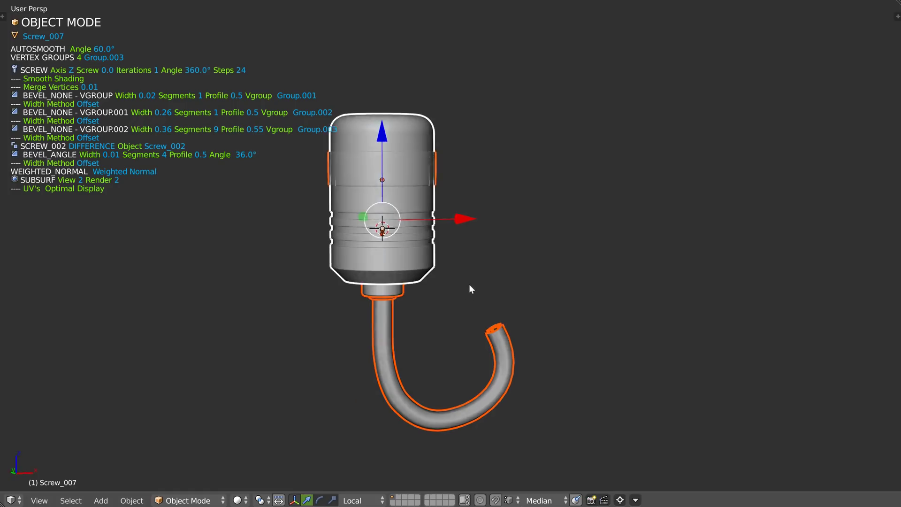
key("a")
- Turn on wireframe display for the main cylindrical body and examine its topology around the grooves and the bevelled lower end
middle_click_drag(438, 215, 532, 149)
middle_click_drag(501, 177, 508, 224)
right_click(418, 214)
key("shift+z")
left_click(494, 213)
scroll(508, 224, "down", 2)
middle_click_drag(442, 172, 440, 201, "shift")
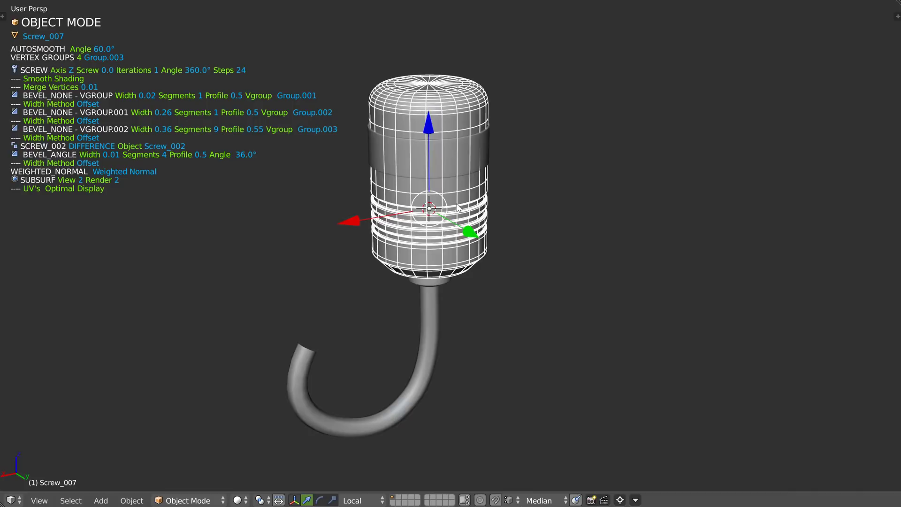
middle_click_drag(438, 255, 428, 204)
middle_click_drag(430, 294, 455, 204, "ctrl")
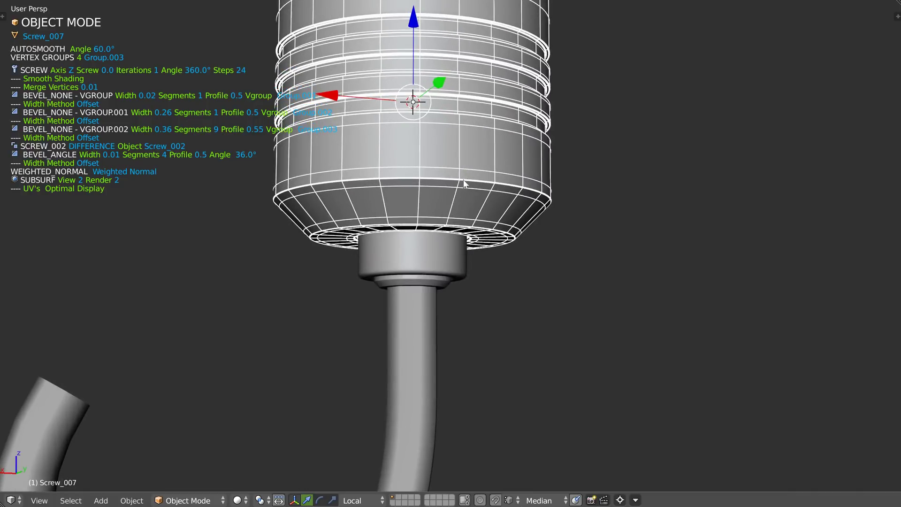
scroll(364, 262, "down", 4)
middle_click_drag(364, 261, 412, 235)
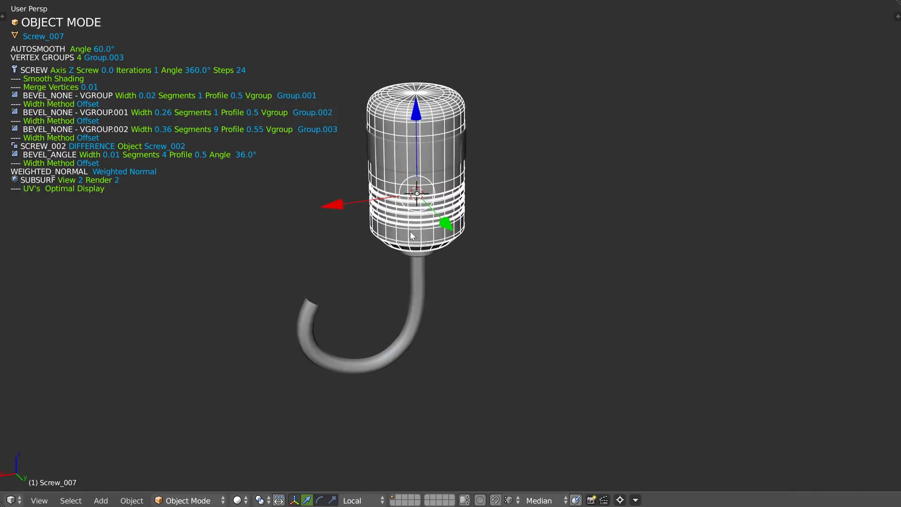
- Turn off the main body's wireframe display and clear the selection
key("shift+z")
key("shift+z")
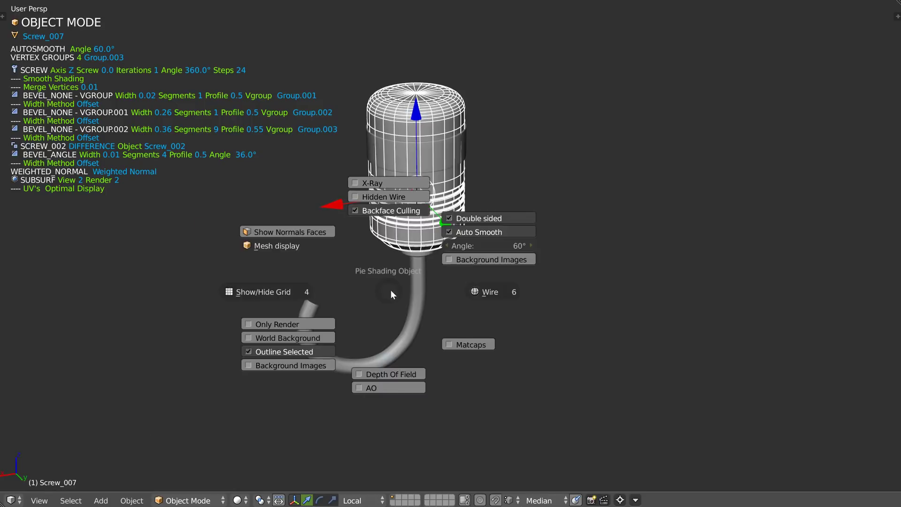
left_click(488, 292)
scroll(373, 303, "up", 1)
scroll(373, 305, "up", 1)
middle_click_drag(373, 305, 399, 264)
key("a")
left_click(374, 272)
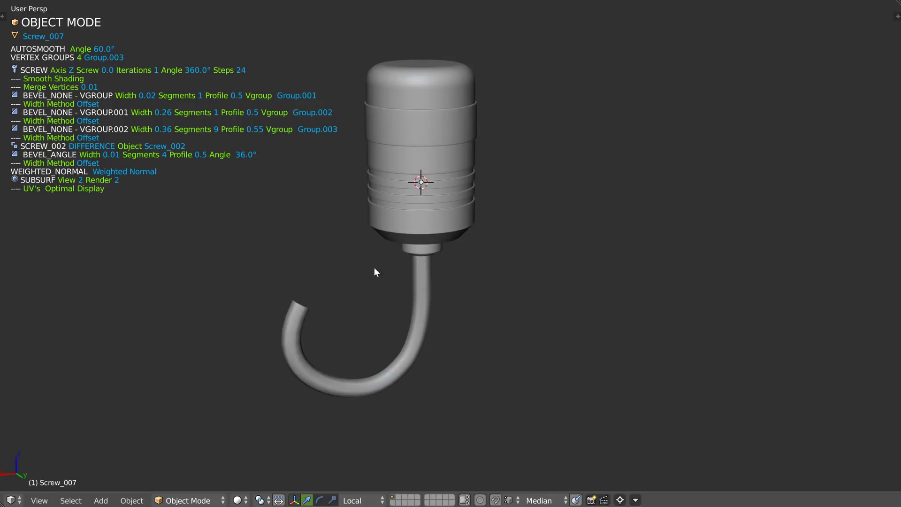